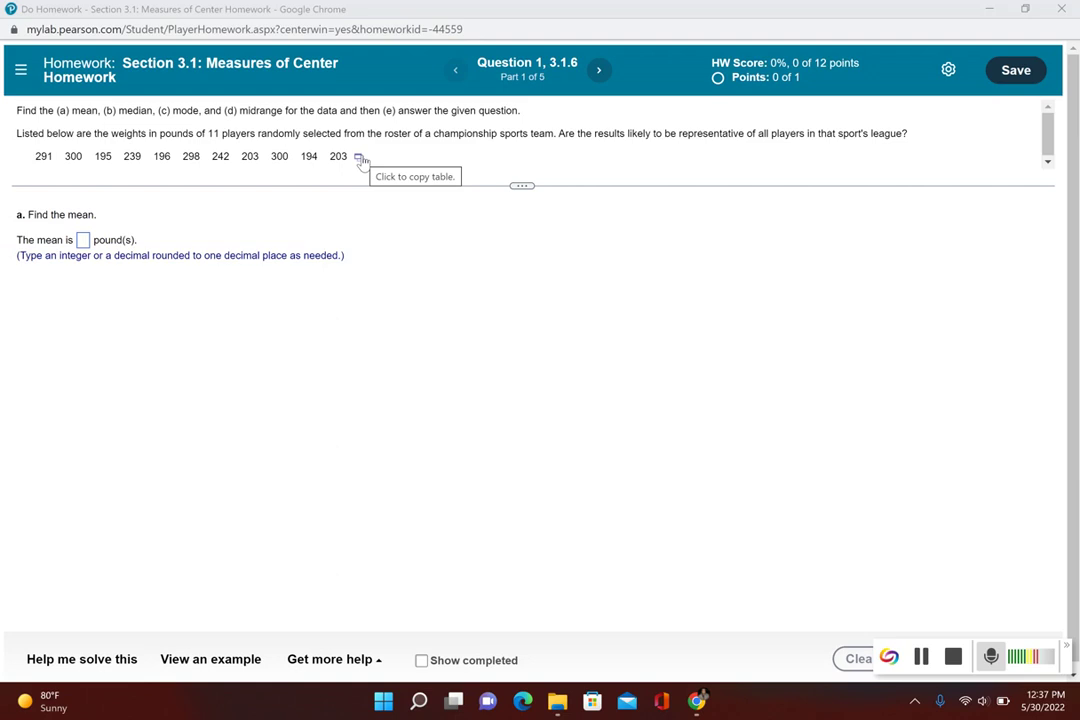
# Load the eleven player weights into StatCrunch as var1 and open Summary Stats for columns
pyautogui.click(359, 158)
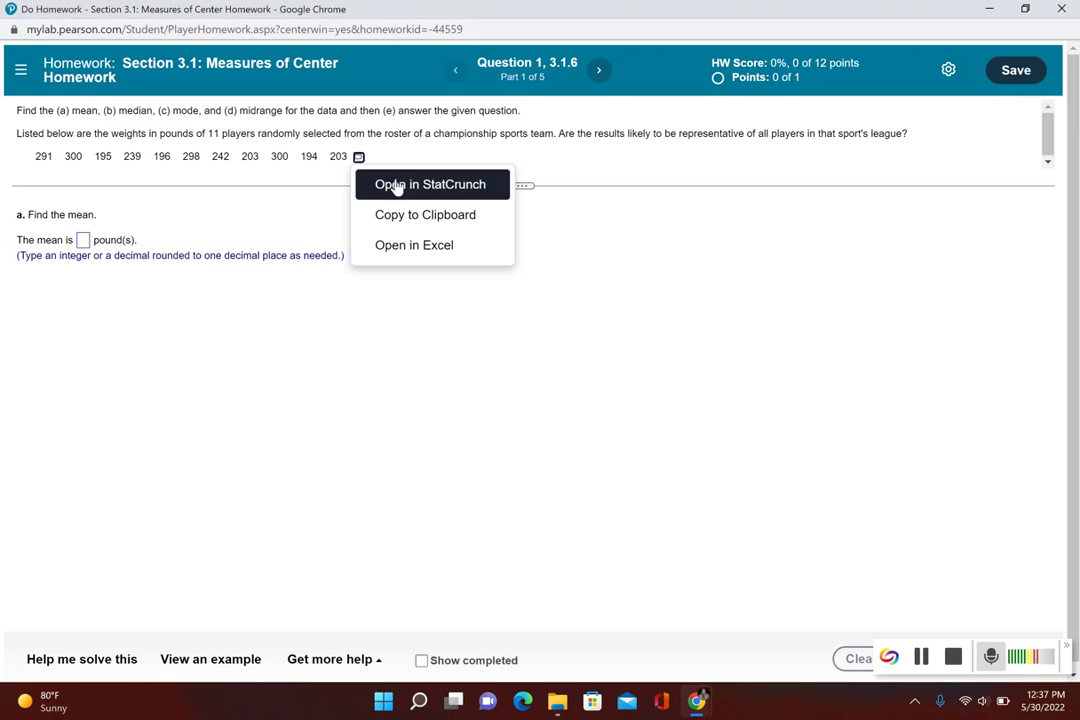
pyautogui.click(396, 184)
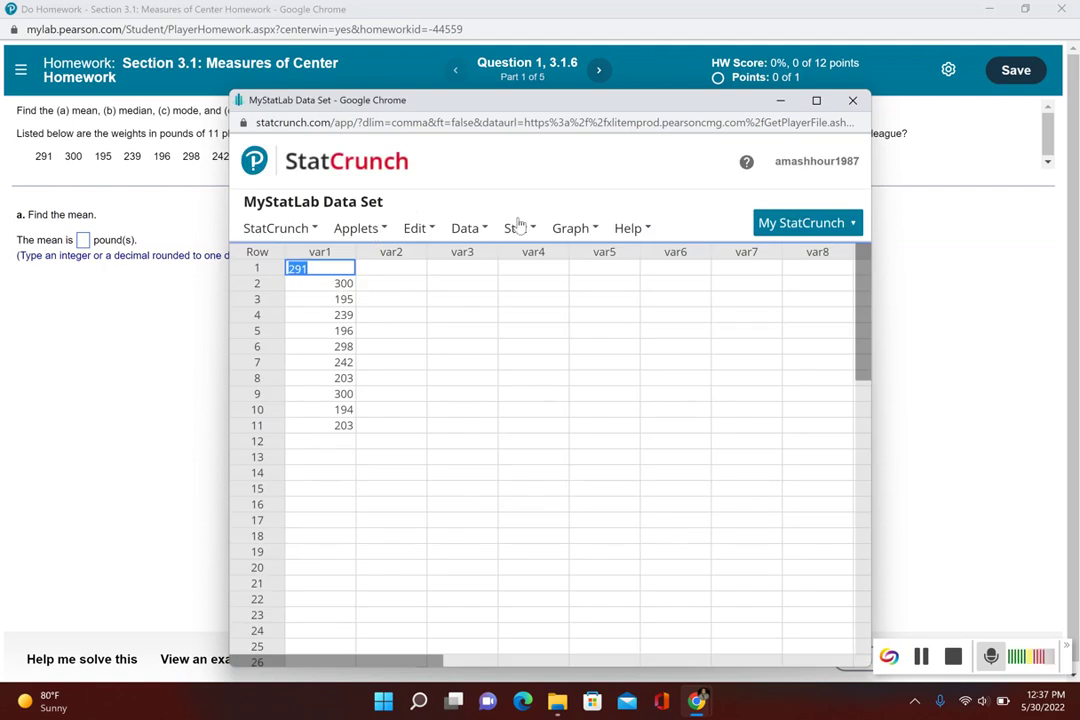
pyautogui.click(519, 229)
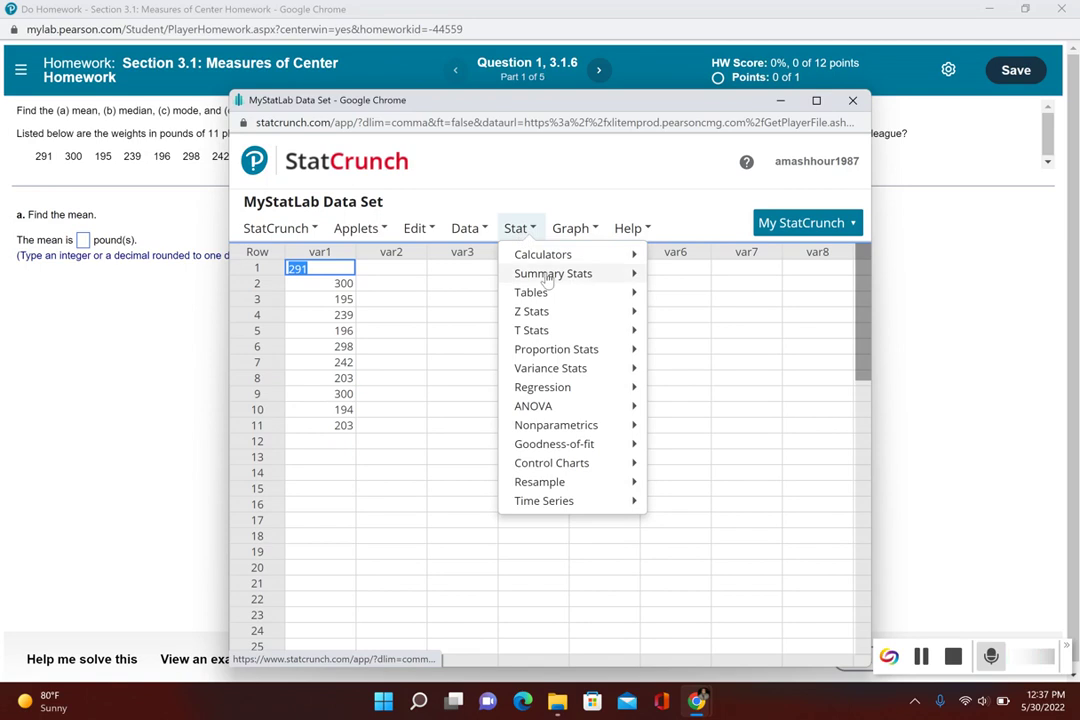
pyautogui.moveTo(548, 281)
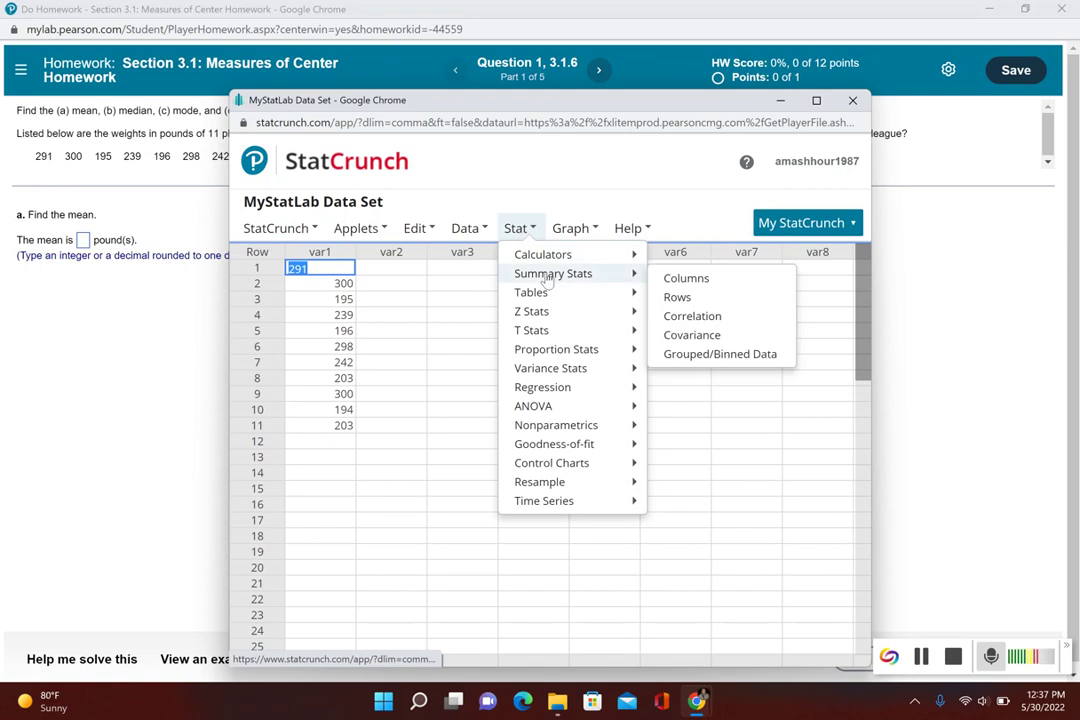
pyautogui.click(673, 280)
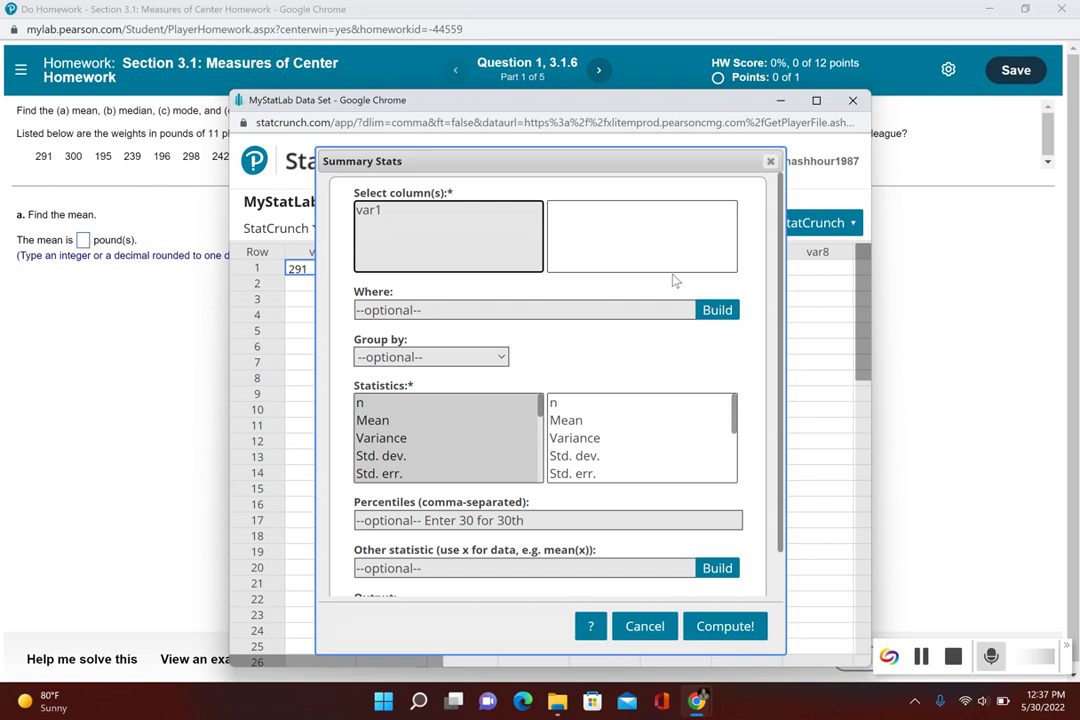
# Summarise column var1 with every listed statistic selected, including Mode
pyautogui.click(373, 212)
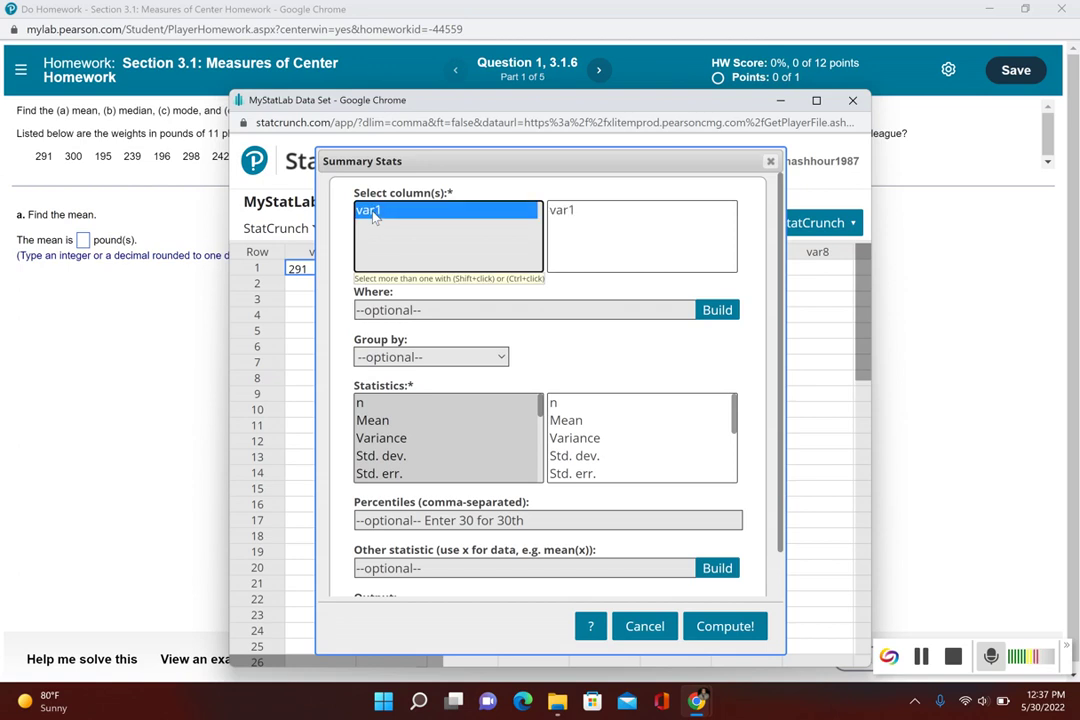
pyautogui.click(541, 410)
pyautogui.hotkey('ctrl', 'a')
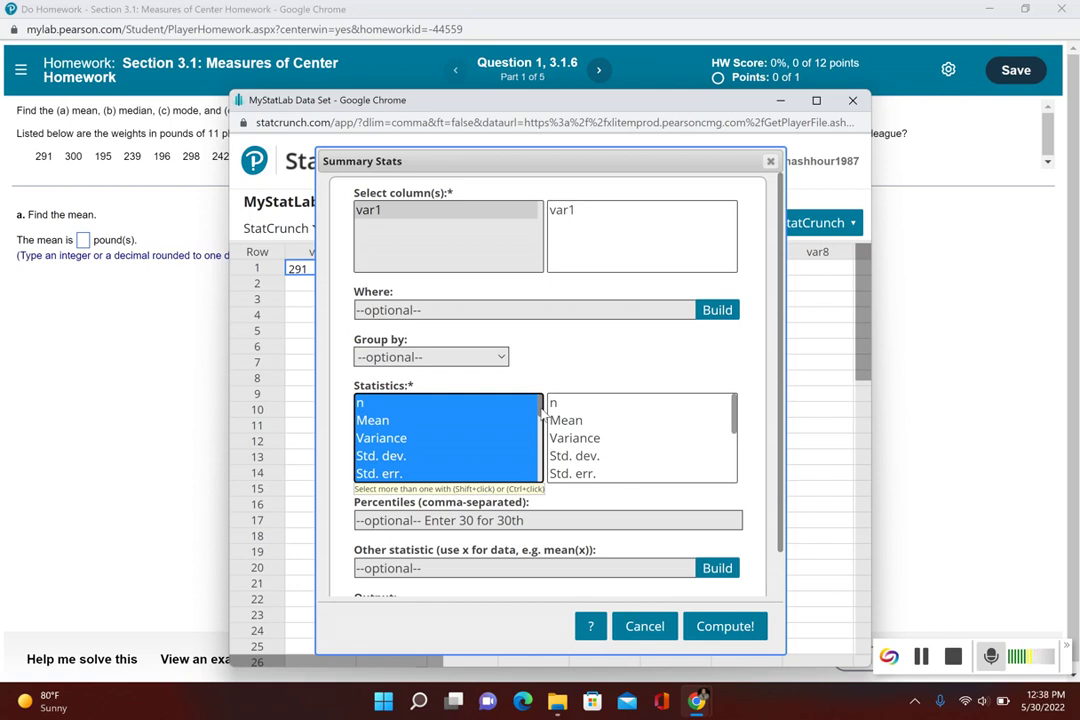
pyautogui.moveTo(541, 410); pyautogui.dragTo(545, 453)
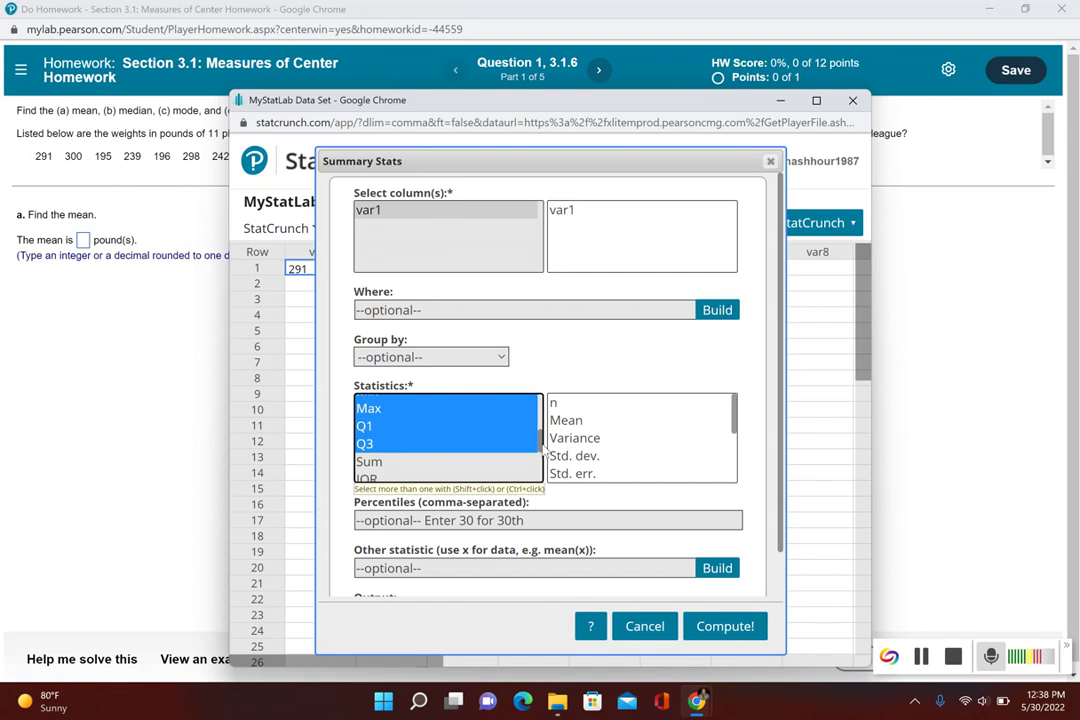
pyautogui.moveTo(542, 449); pyautogui.dragTo(542, 451)
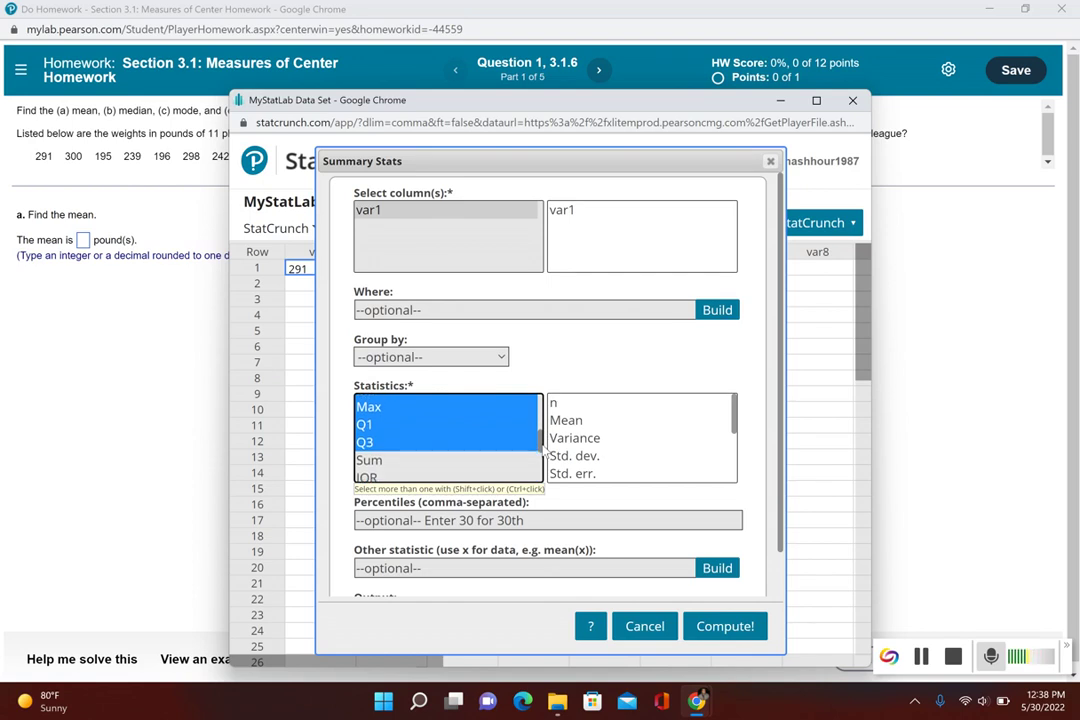
pyautogui.scroll(-3, 461, 412)
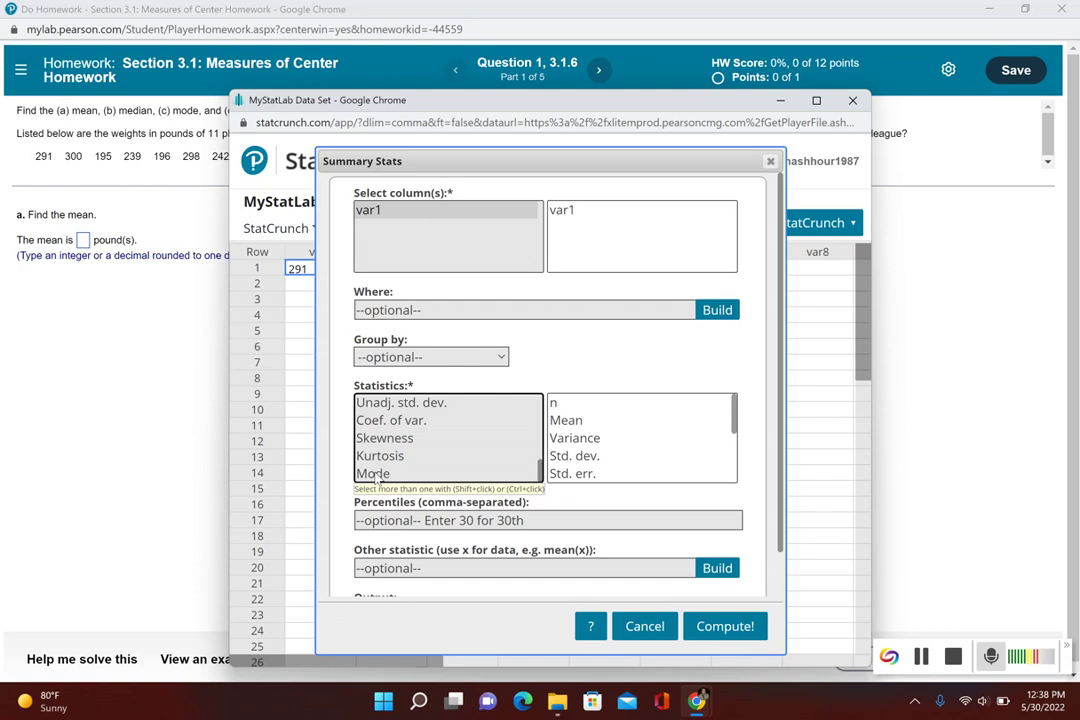
pyautogui.click(376, 474)
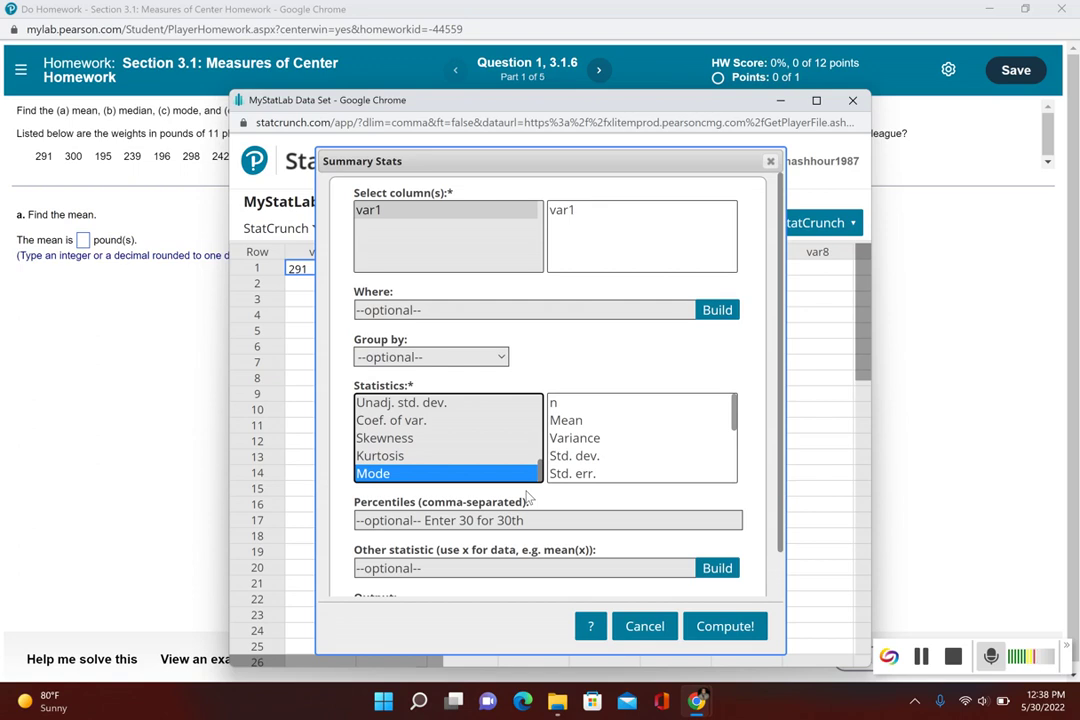
# Compute var1's summary statistics and snap the results window to the right half
pyautogui.click(708, 628)
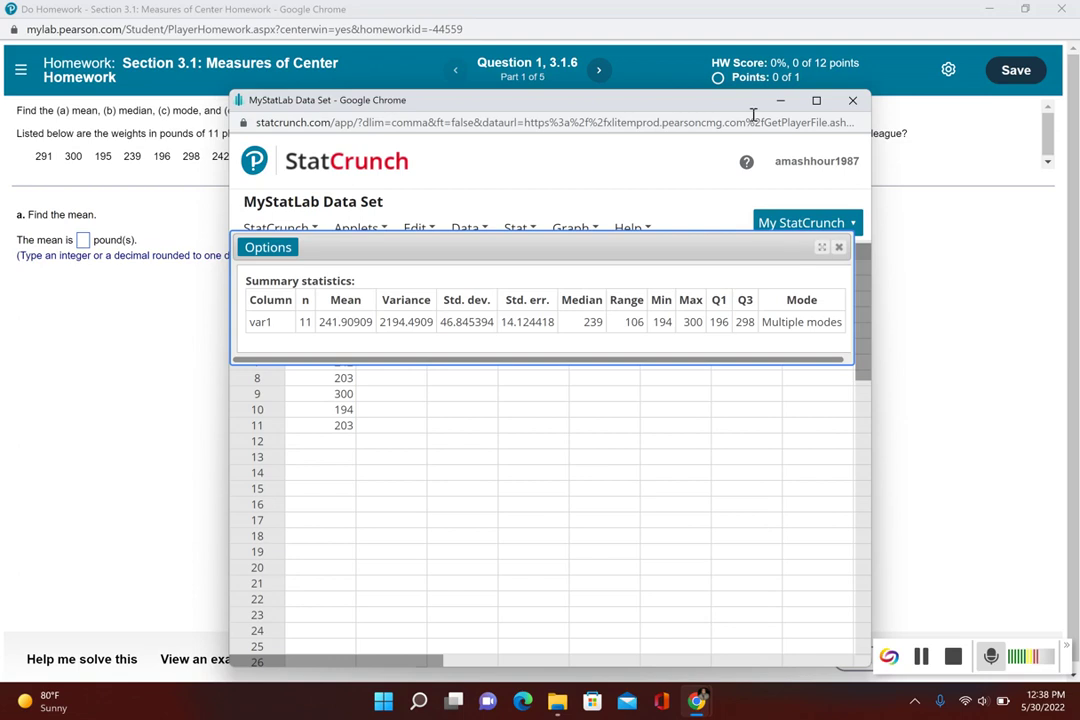
pyautogui.moveTo(708, 106); pyautogui.dragTo(750, 92)
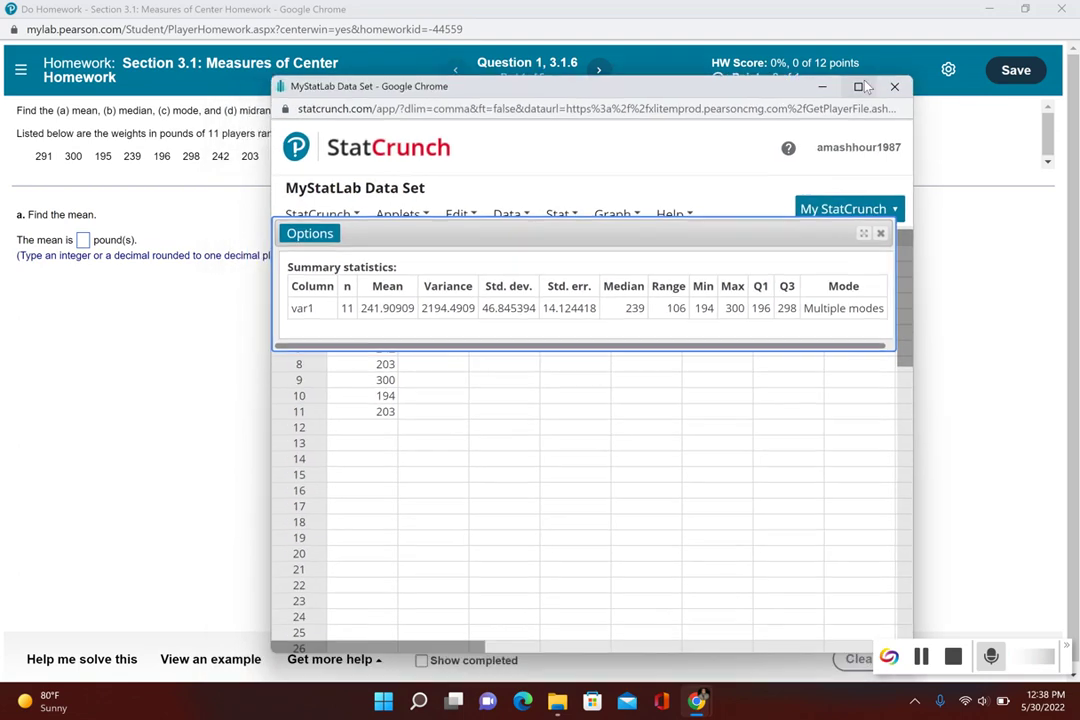
pyautogui.moveTo(866, 91)
pyautogui.click(848, 121)
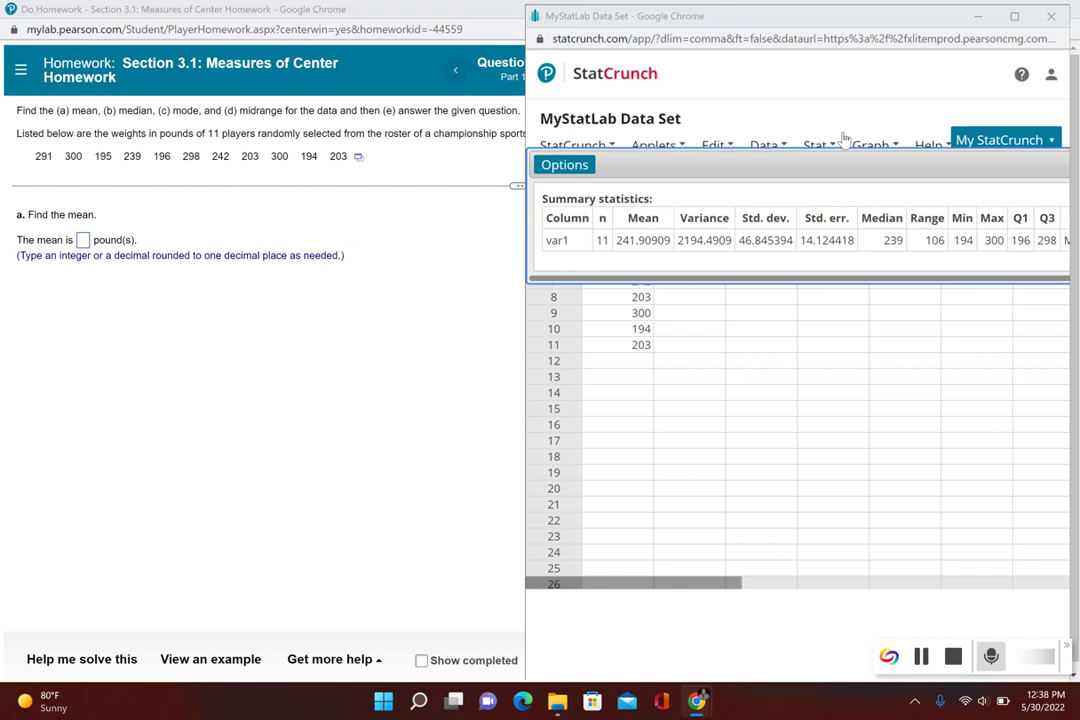
# Place the homework window in the left half and close the sampling distributions settings
pyautogui.click(116, 198)
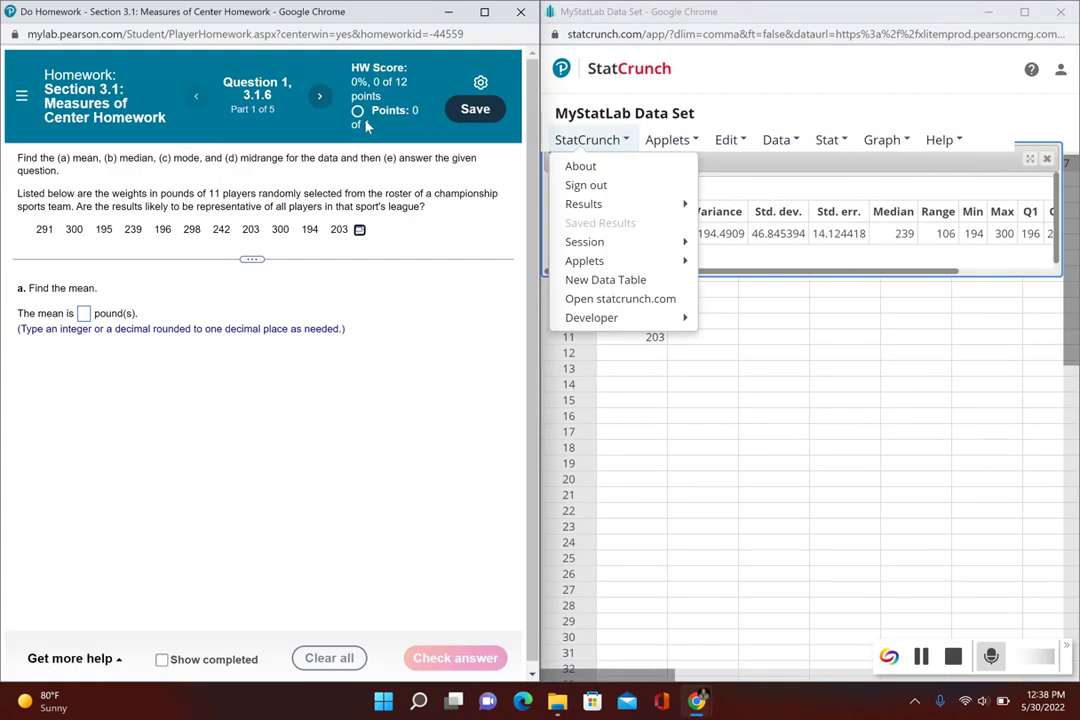
pyautogui.moveTo(591, 317)
pyautogui.click(779, 379)
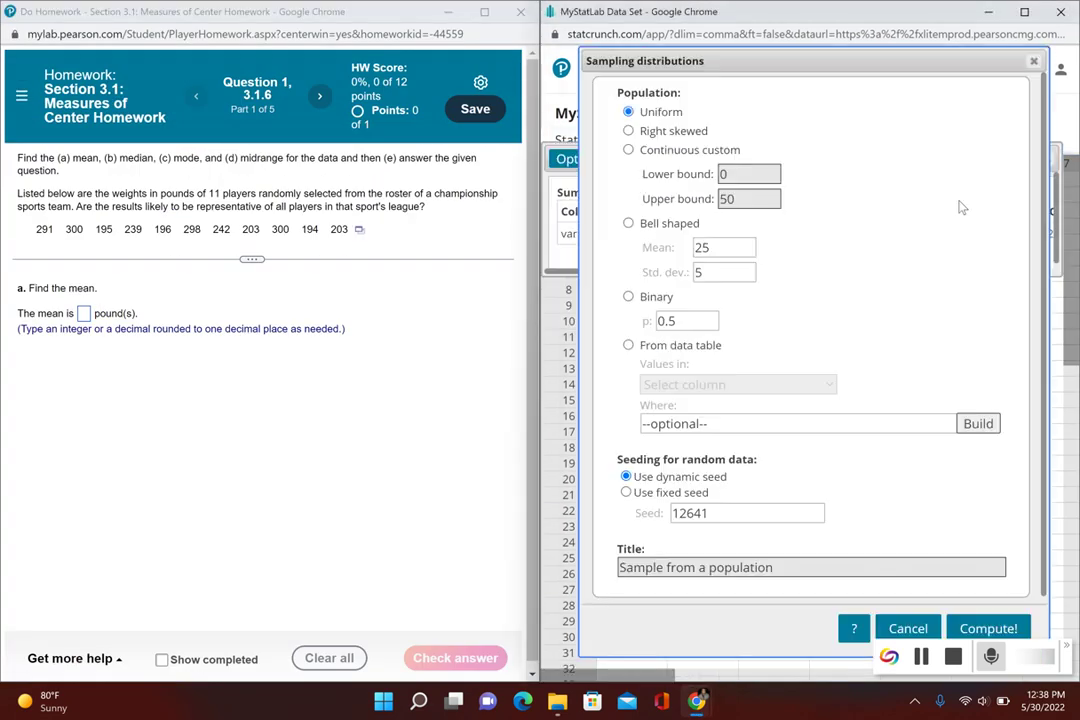
pyautogui.click(1035, 60)
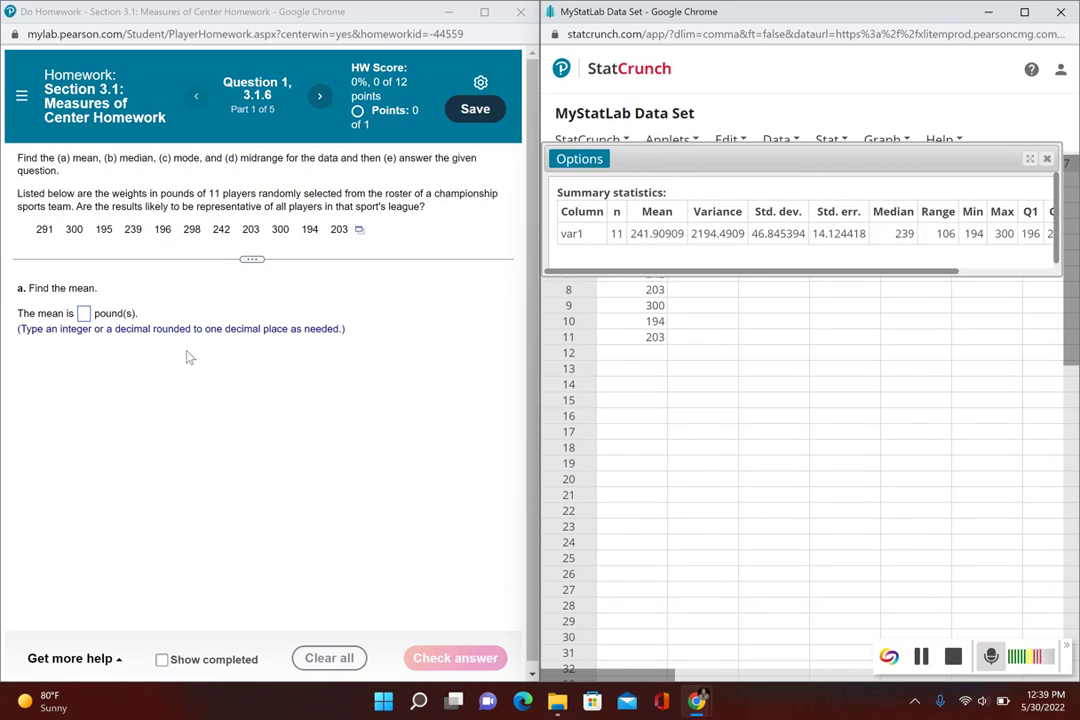
# Enter the mean 241.9 in the homework and confirm it is correct
pyautogui.click(83, 314)
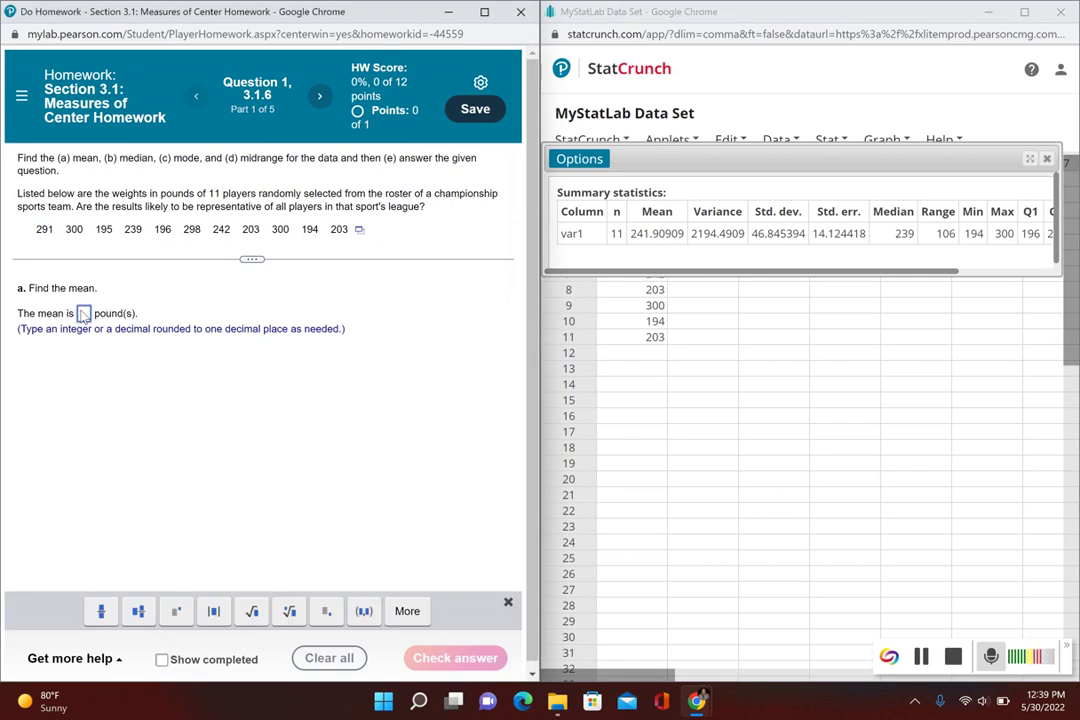
pyautogui.doubleClick(646, 232)
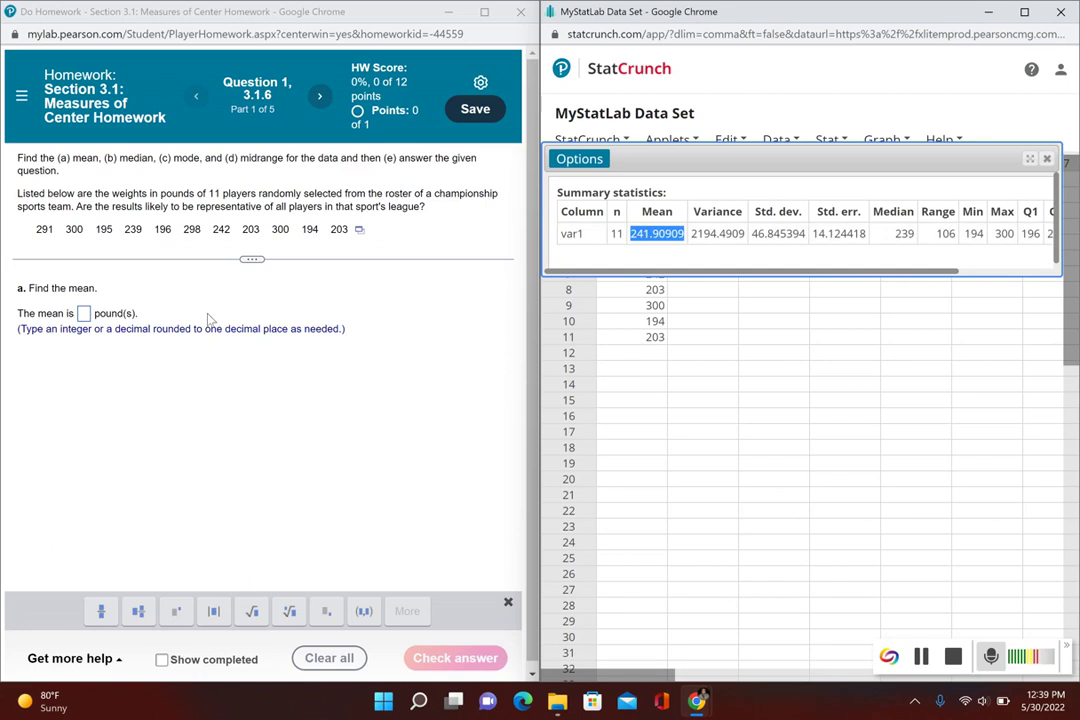
pyautogui.click(85, 316)
pyautogui.write('241')
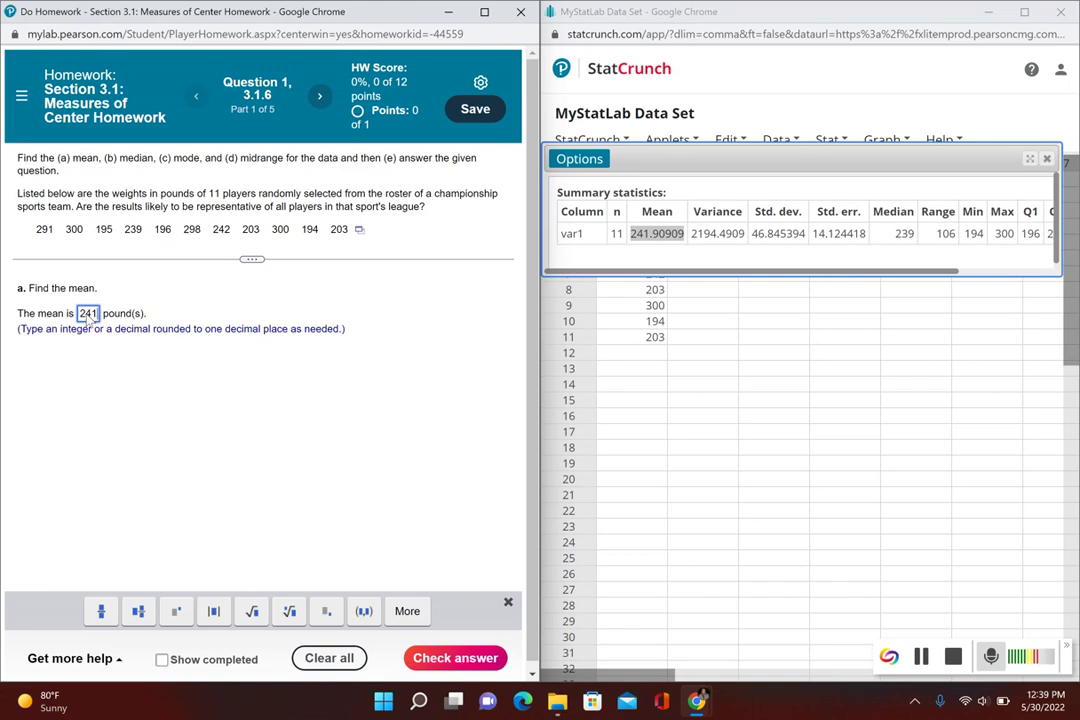
pyautogui.write('.9')
pyautogui.press('Return')
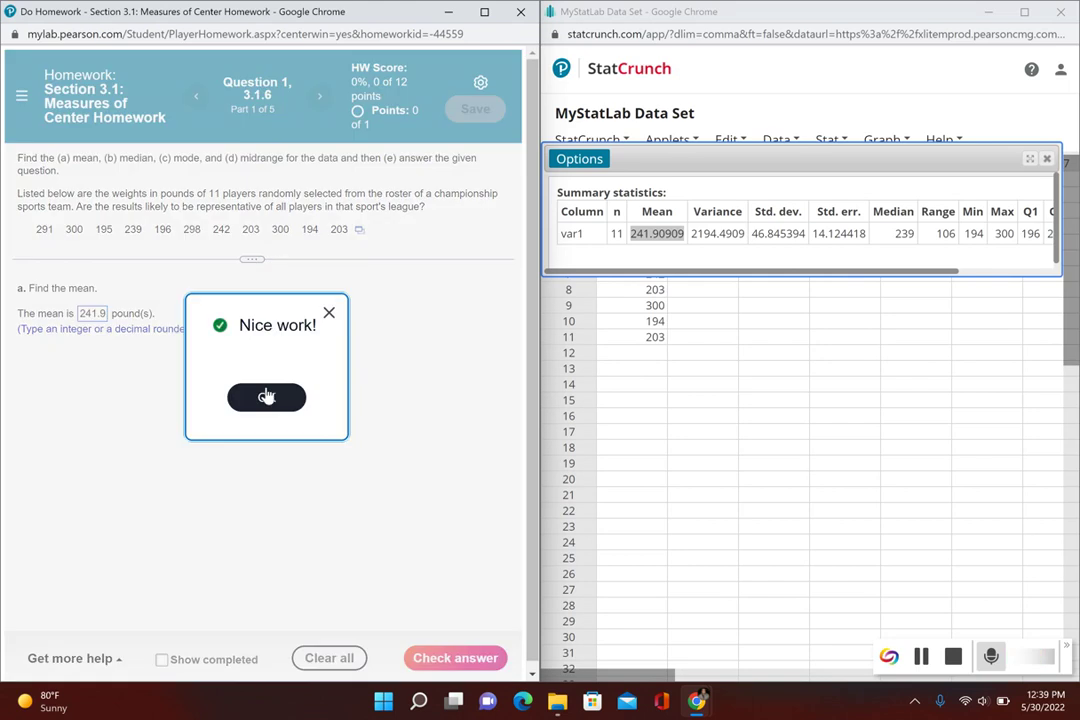
pyautogui.click(265, 396)
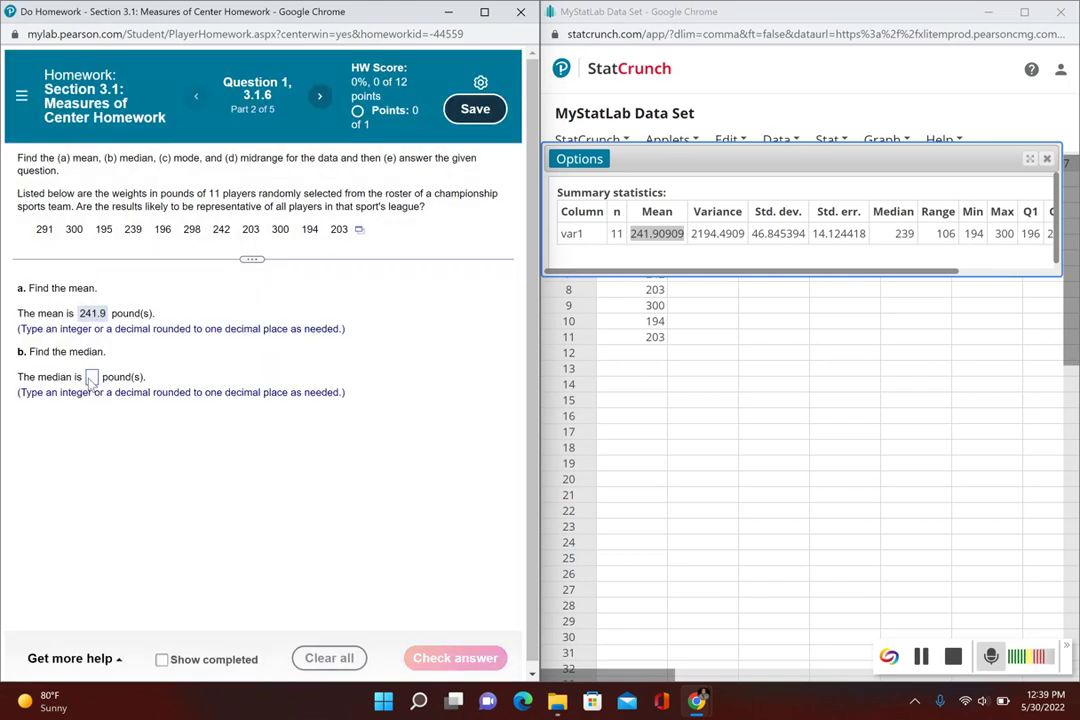
# Copy the median 239 from StatCrunch into the median box and confirm it
pyautogui.click(911, 236)
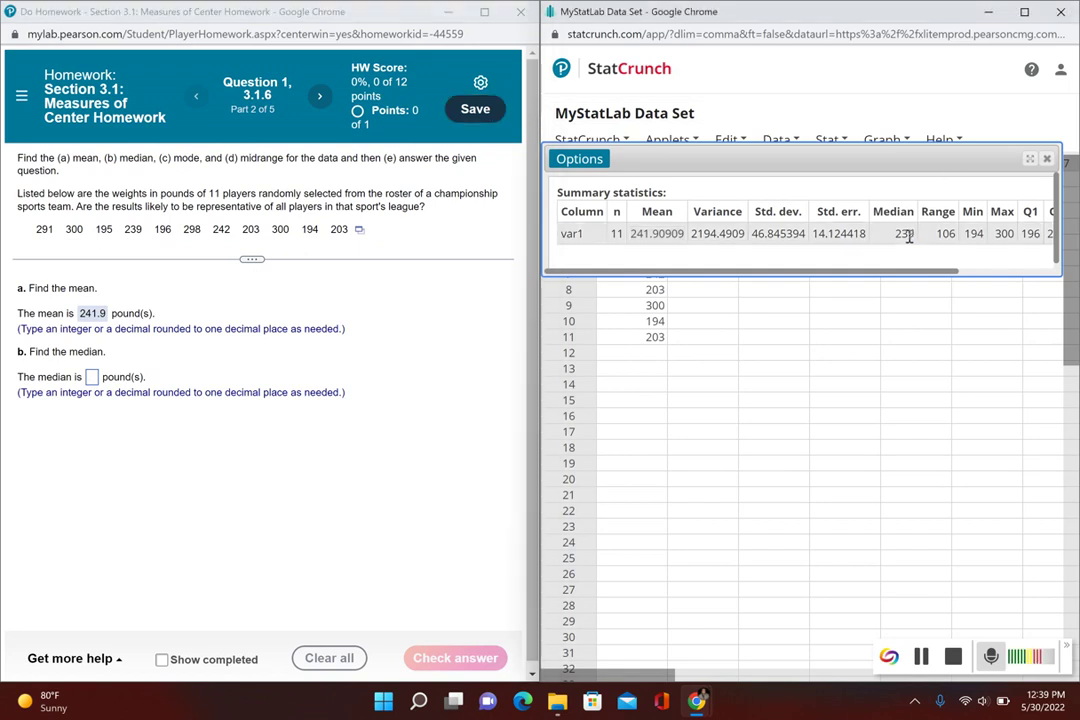
pyautogui.doubleClick(905, 234)
pyautogui.hotkey('ctrl', 'c')
pyautogui.click(91, 379)
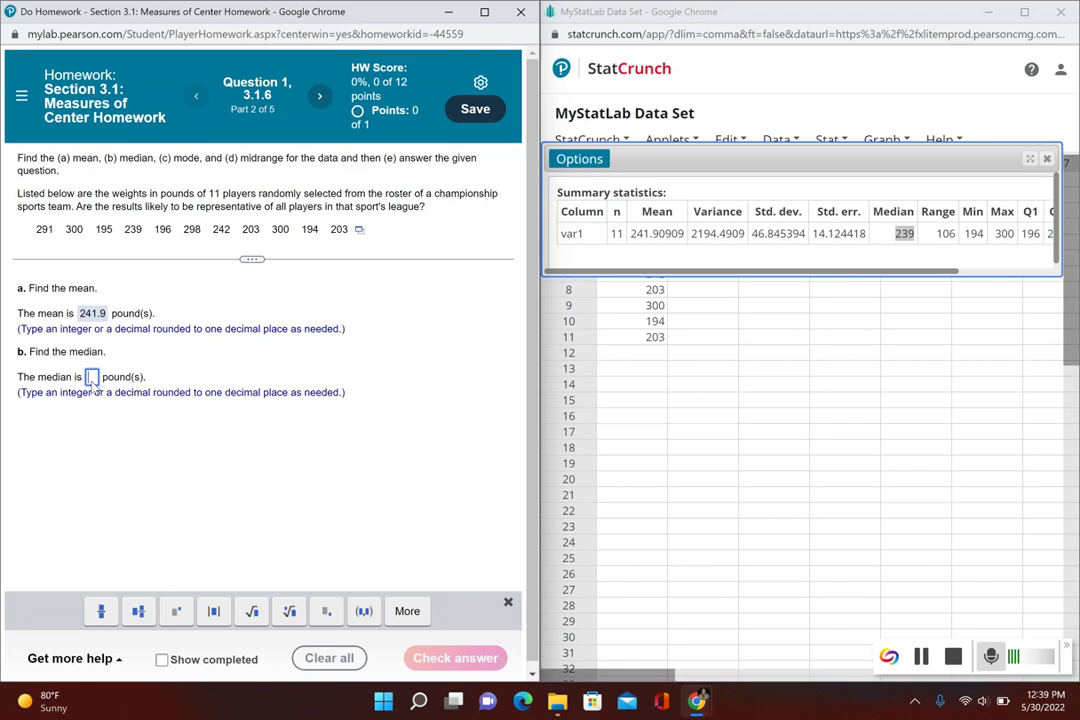
pyautogui.hotkey('ctrl', 'v')
pyautogui.press('Return')
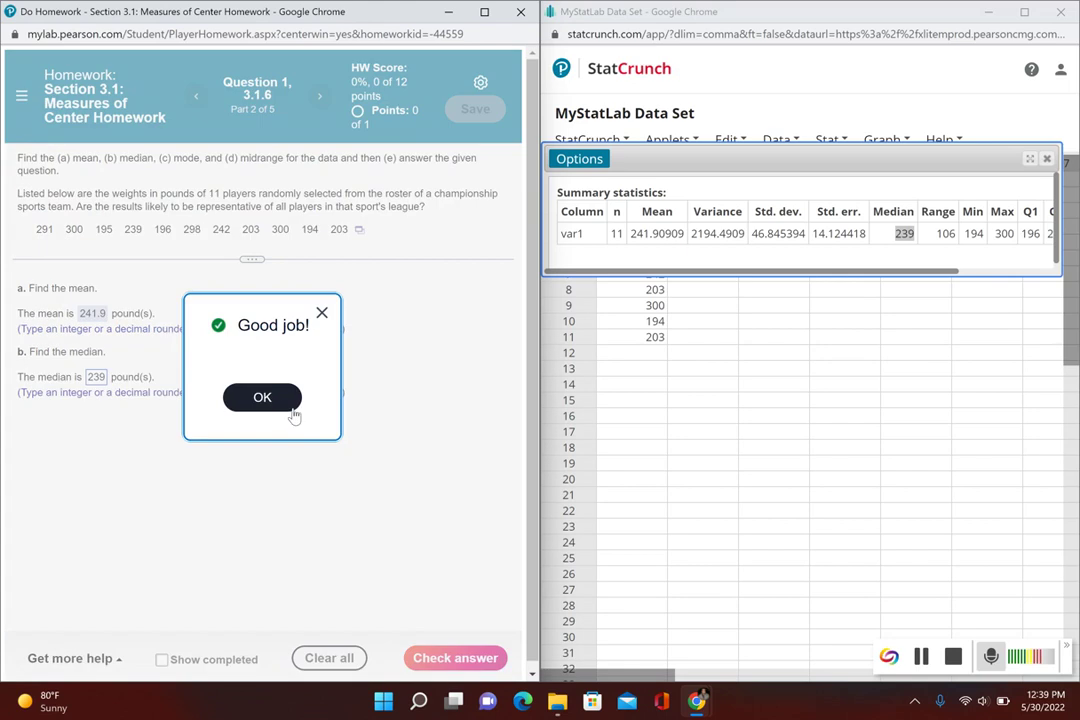
pyautogui.click(262, 398)
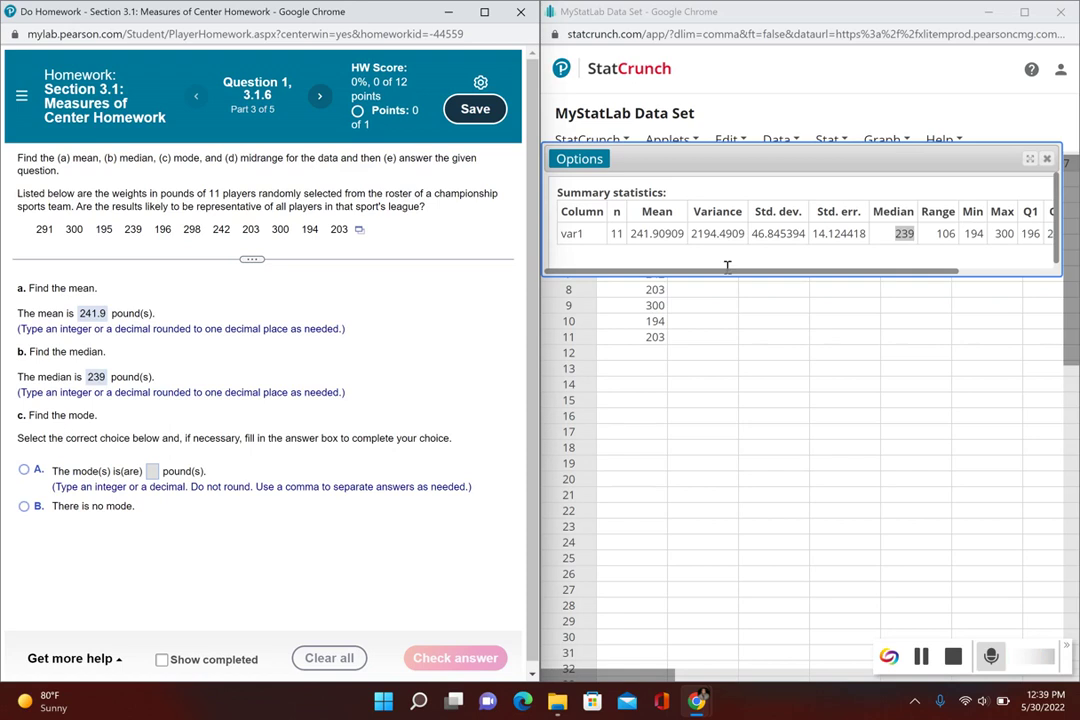
# Close the summary results and sort var1 ascending, revealing 203 and 300 twice each
pyautogui.moveTo(723, 270); pyautogui.dragTo(909, 253)
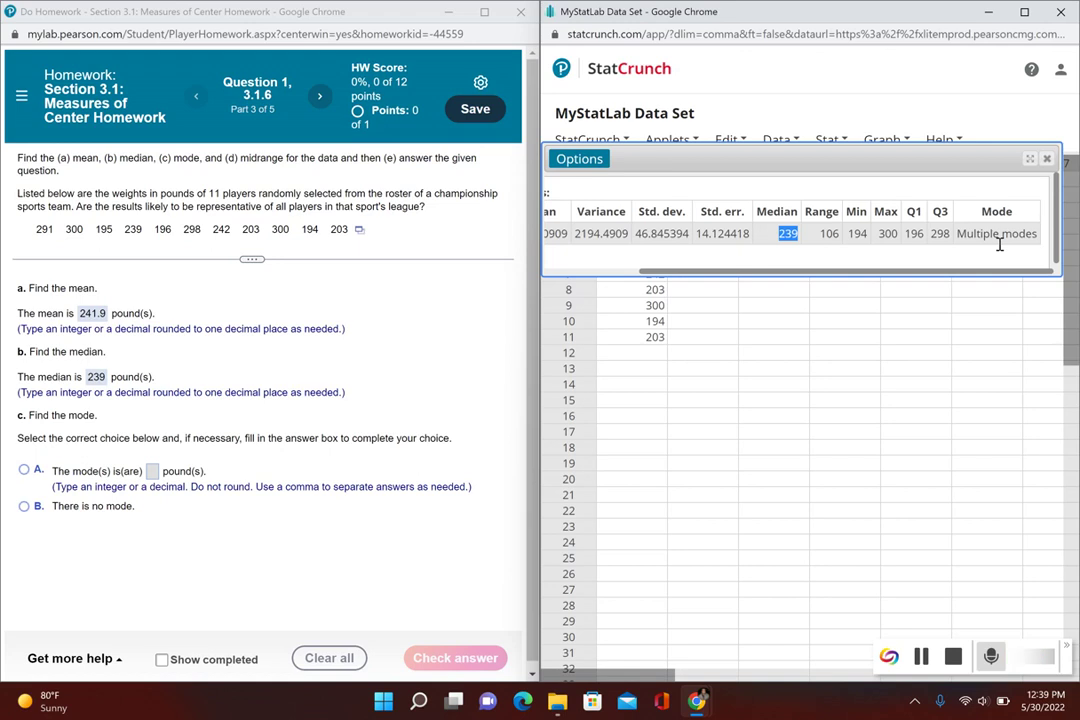
pyautogui.click(1047, 158)
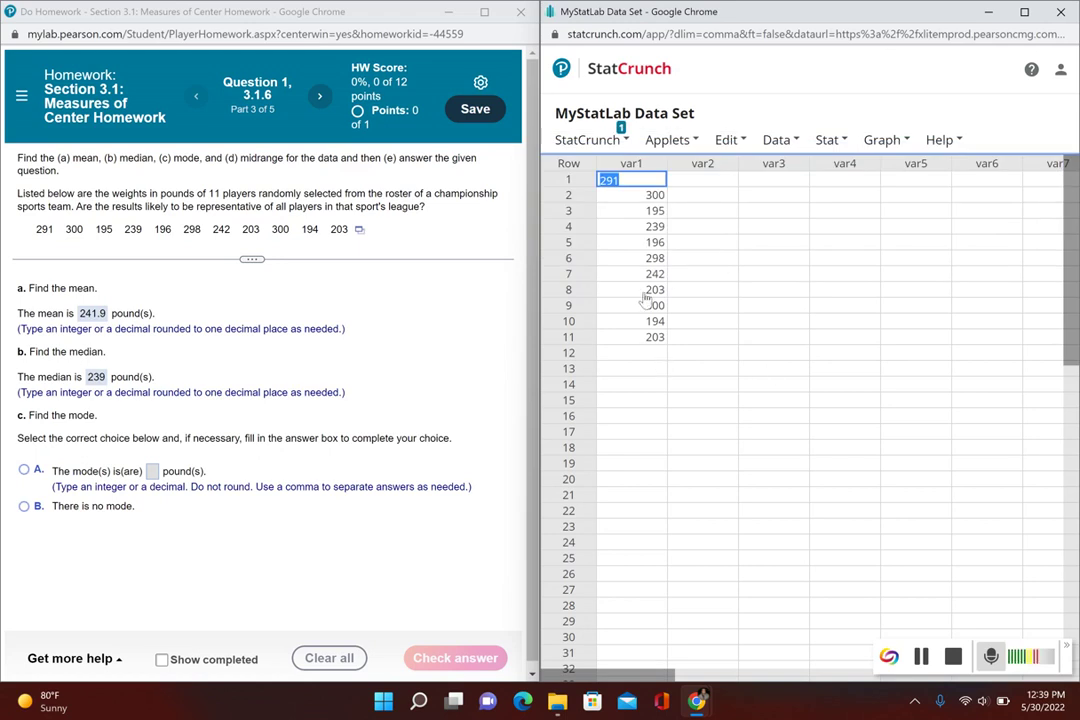
pyautogui.click(659, 164)
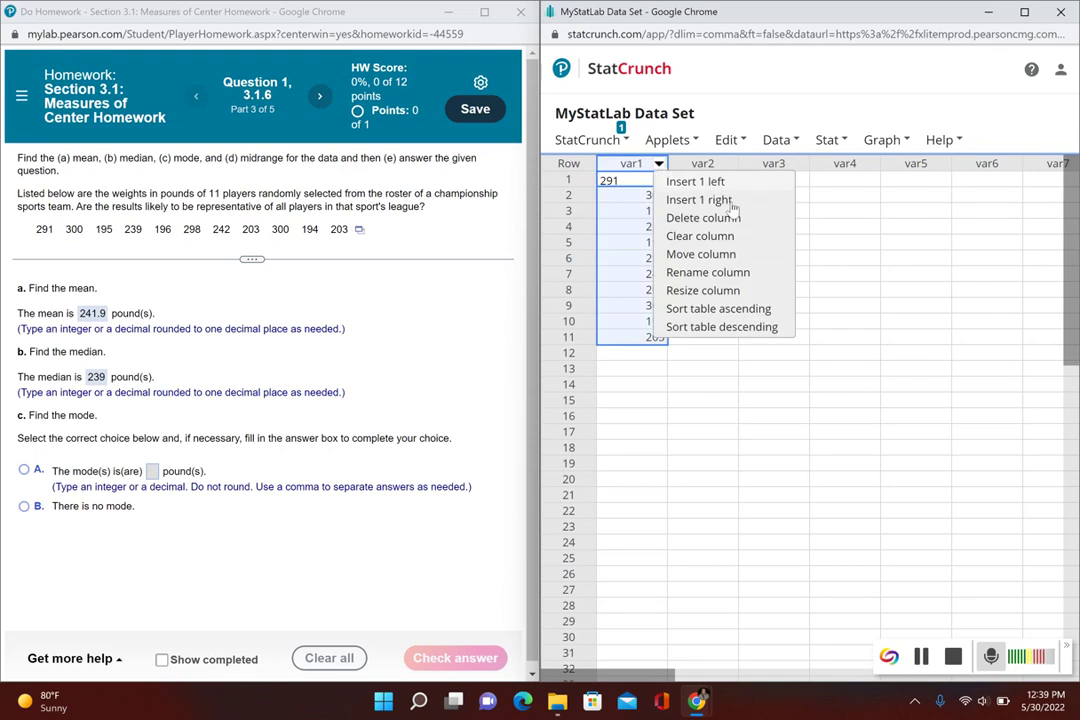
pyautogui.click(709, 309)
pyautogui.click(744, 308)
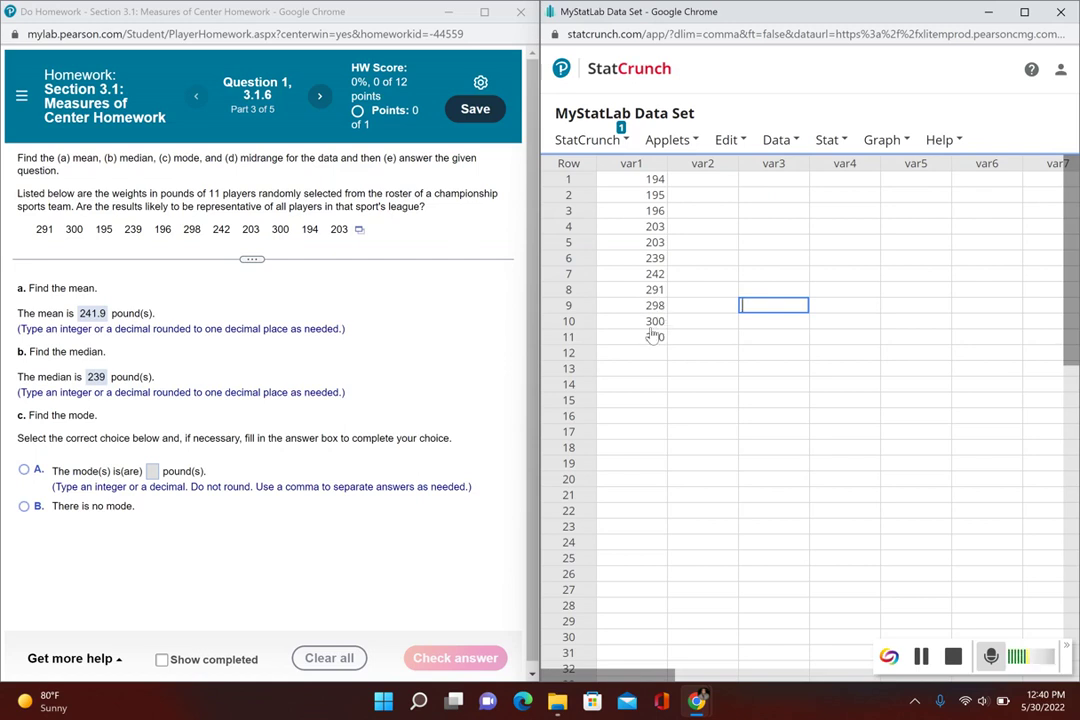
# Choose the multiple-modes answer with modes 203,300 and confirm it is correct
pyautogui.click(24, 470)
pyautogui.click(152, 471)
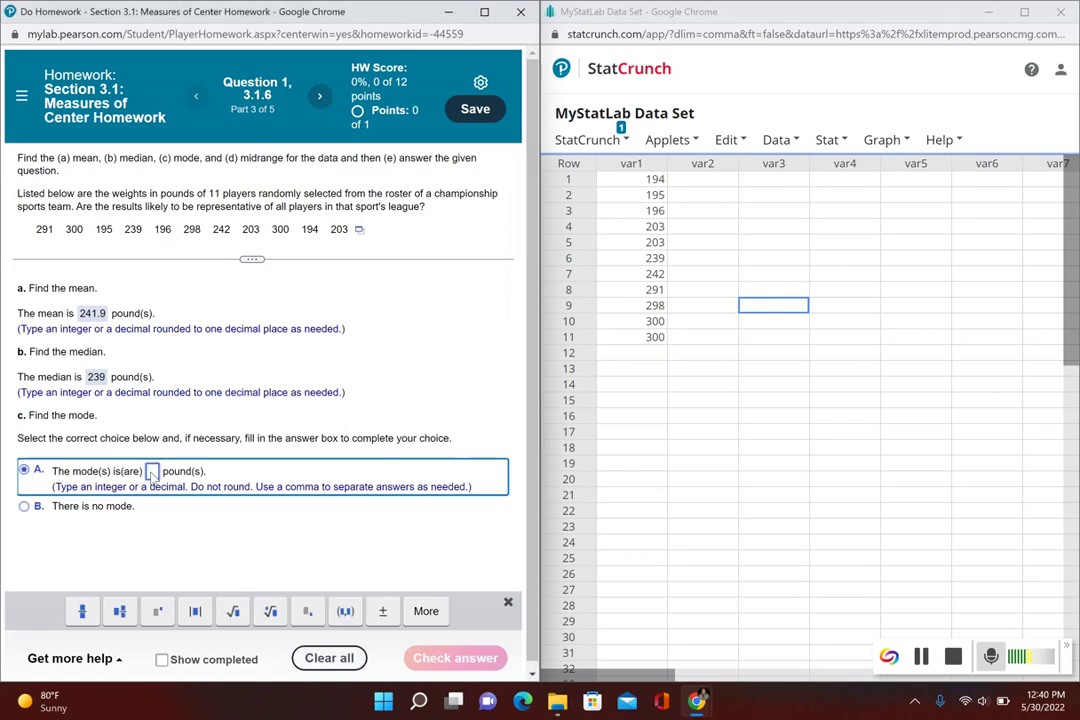
pyautogui.write('203')
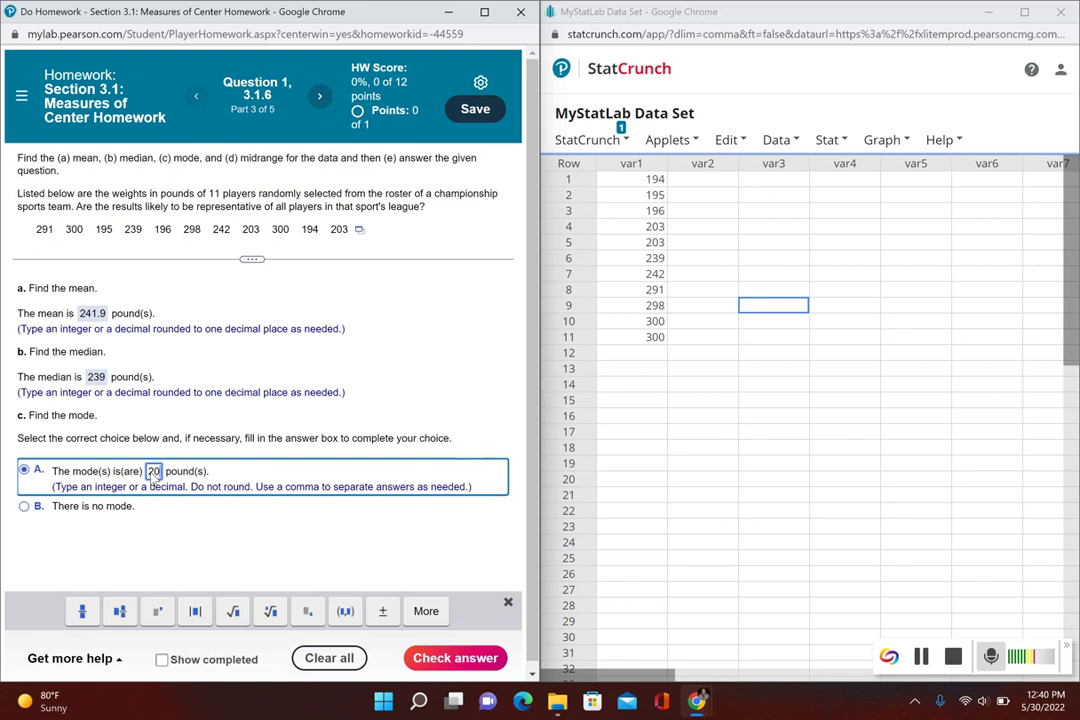
pyautogui.write(',')
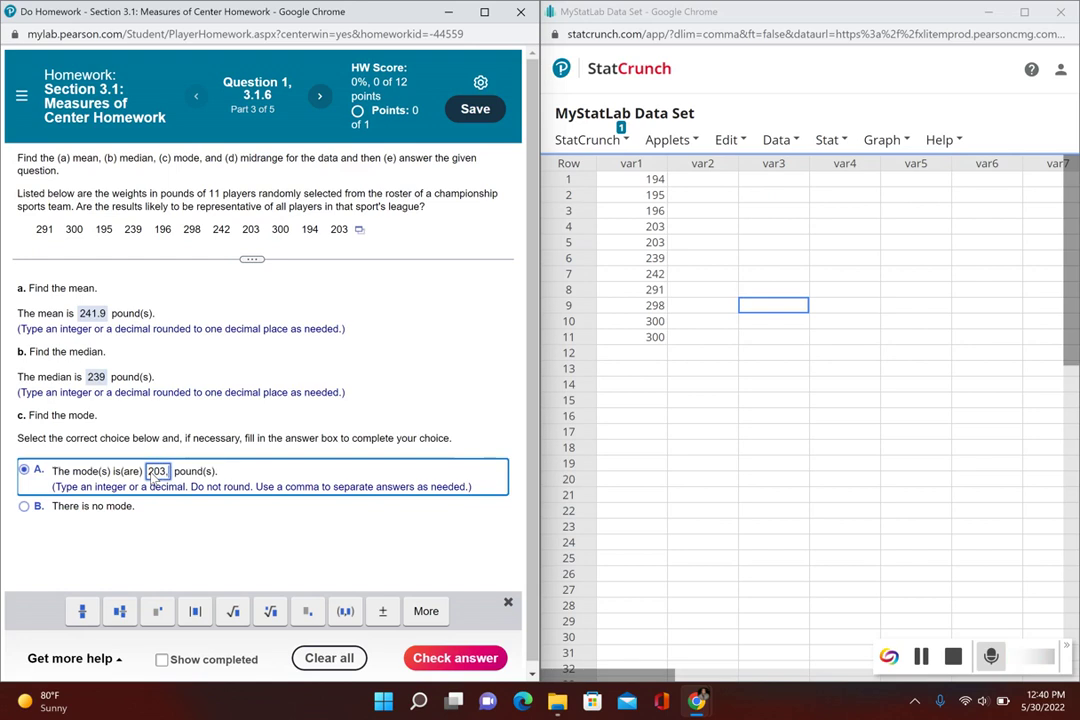
pyautogui.write('300')
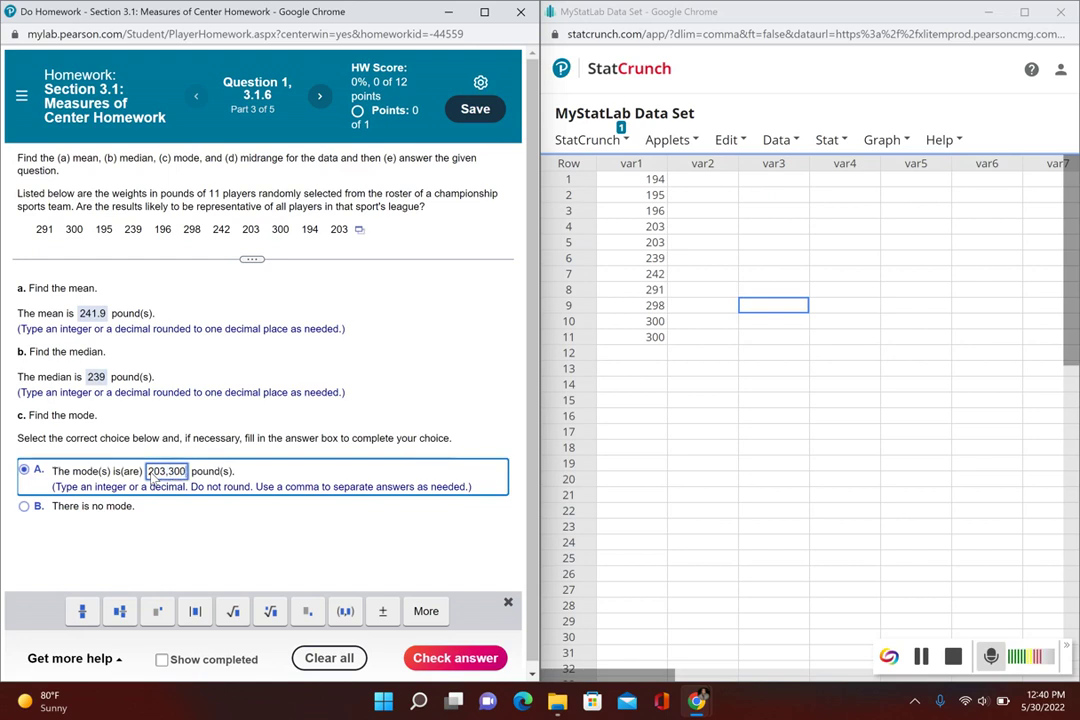
pyautogui.press('Return')
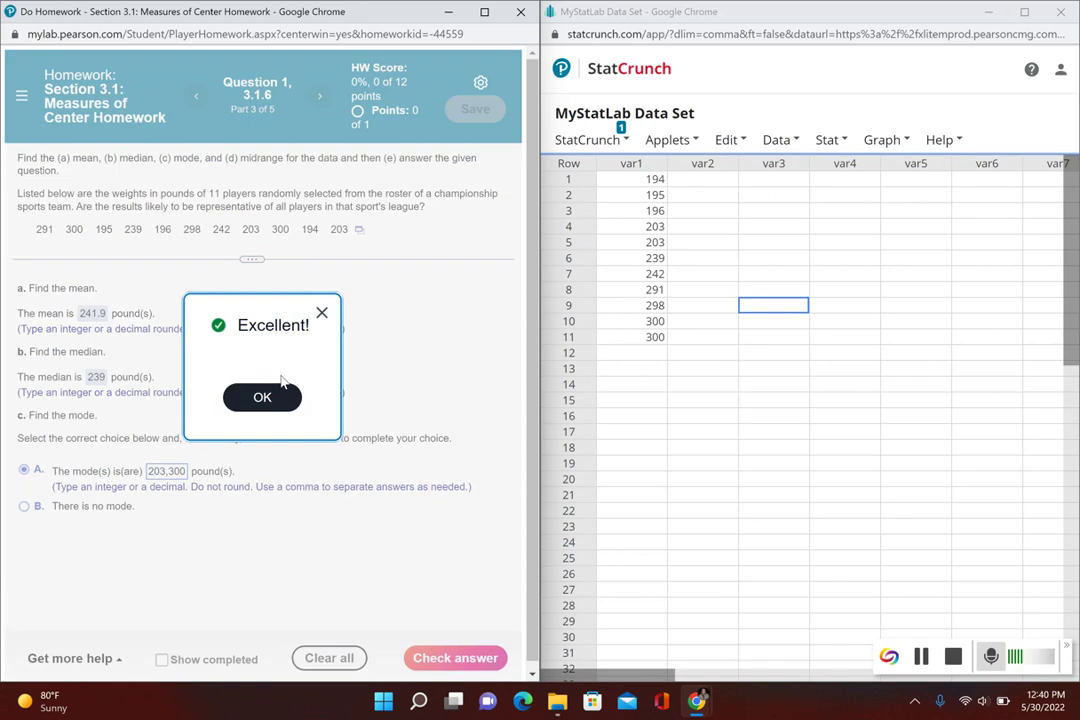
pyautogui.click(281, 393)
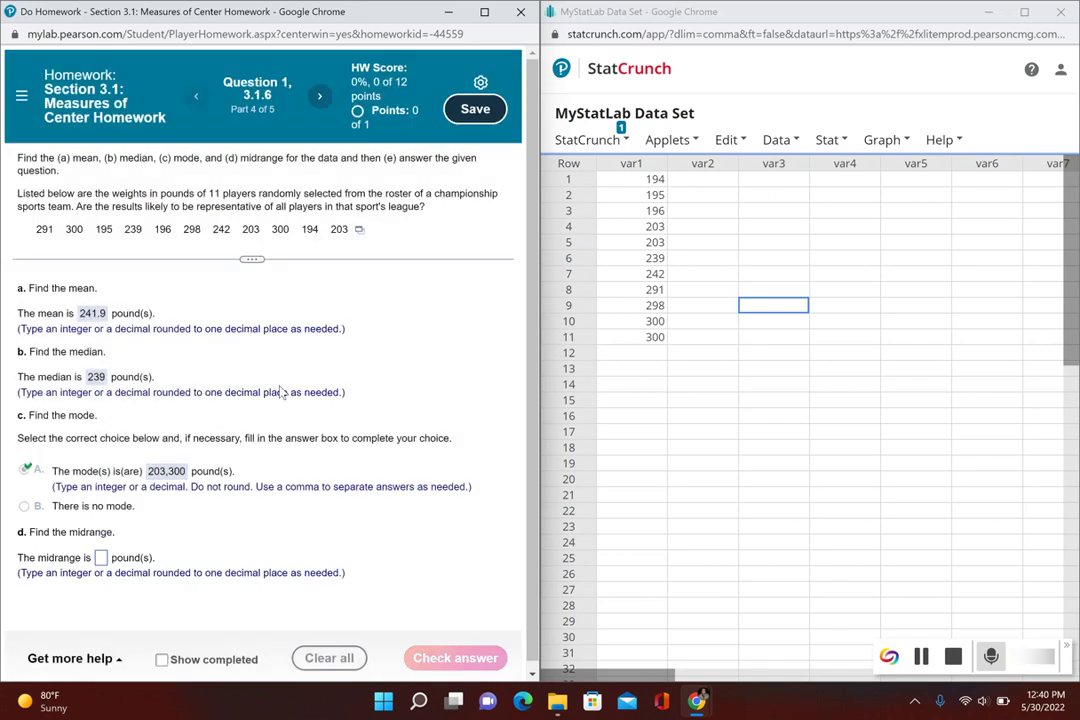
# Read the minimum 194 and maximum 300 in var1, then enter midrange 247
pyautogui.click(663, 180)
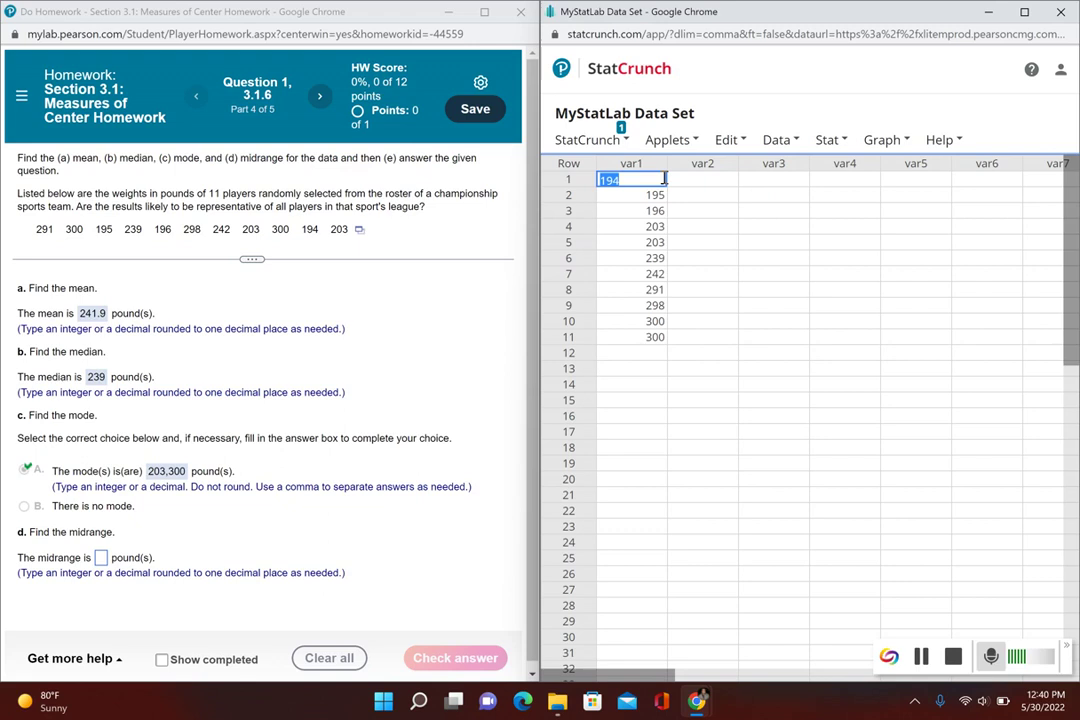
pyautogui.click(652, 336)
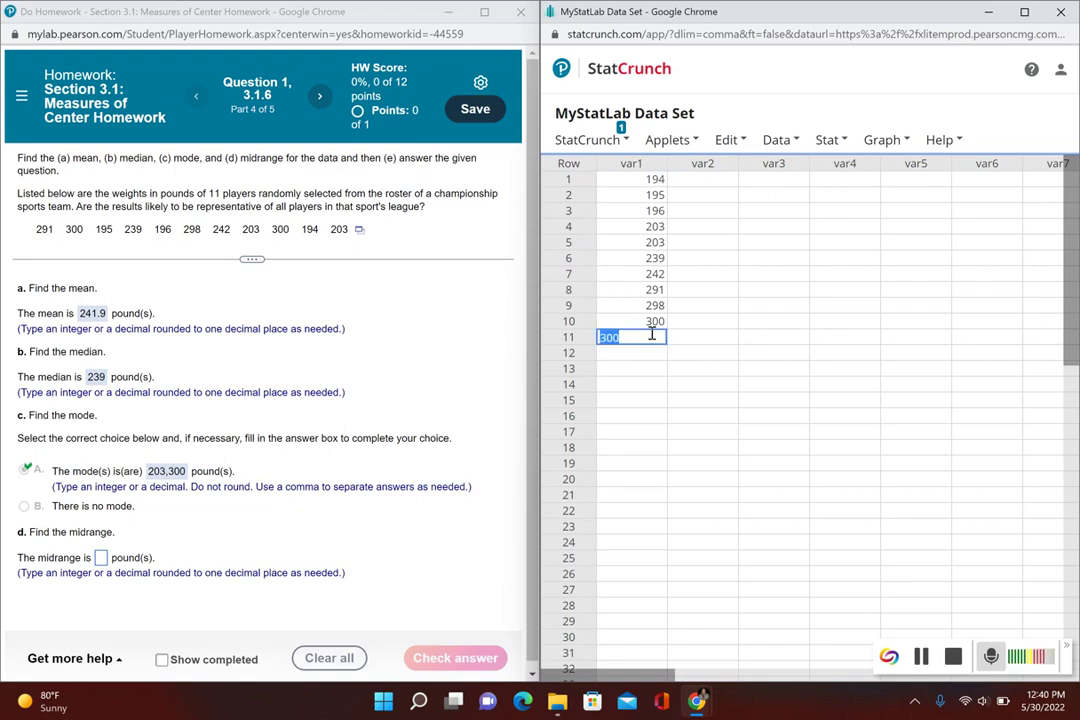
pyautogui.click(659, 180)
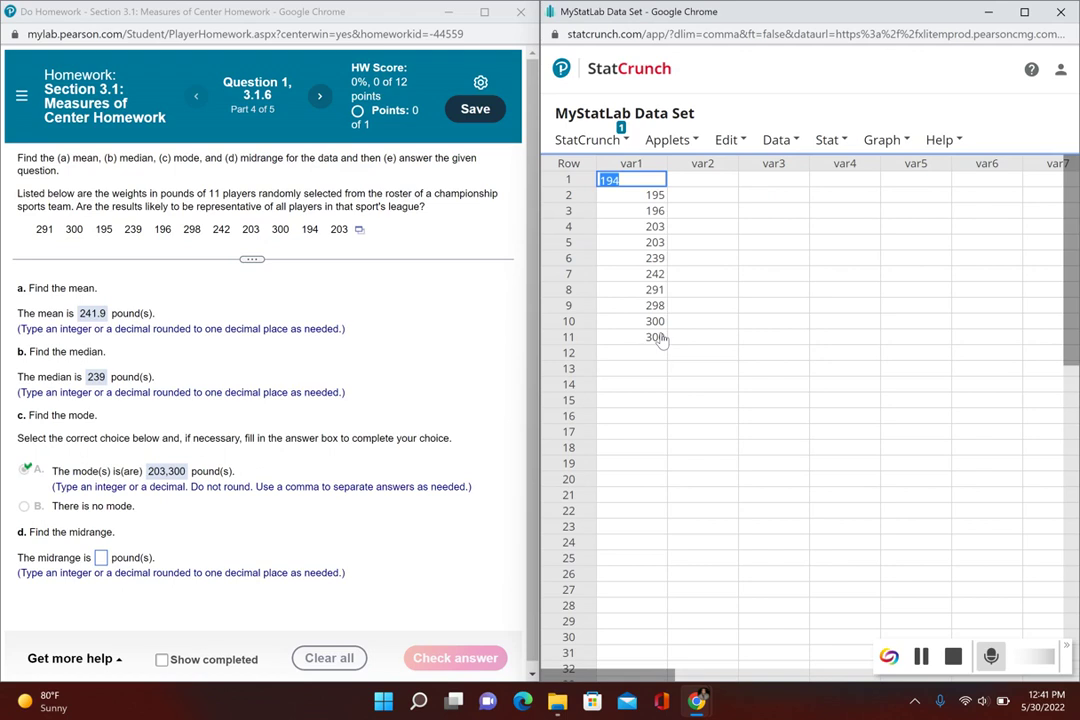
pyautogui.click(102, 558)
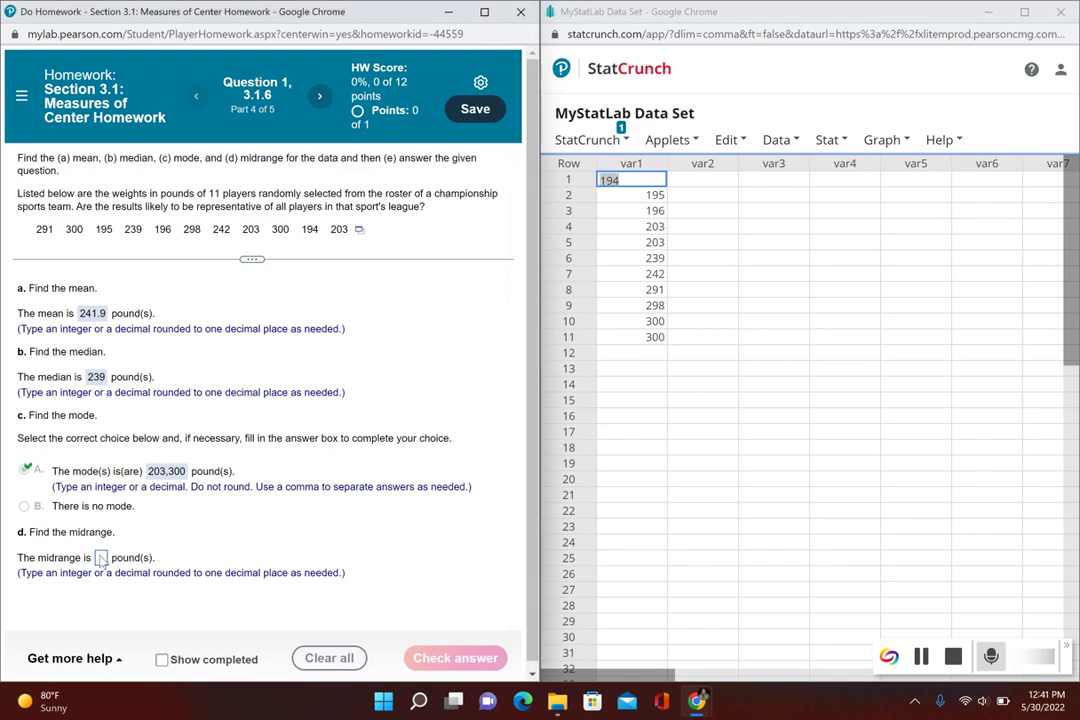
pyautogui.write('247')
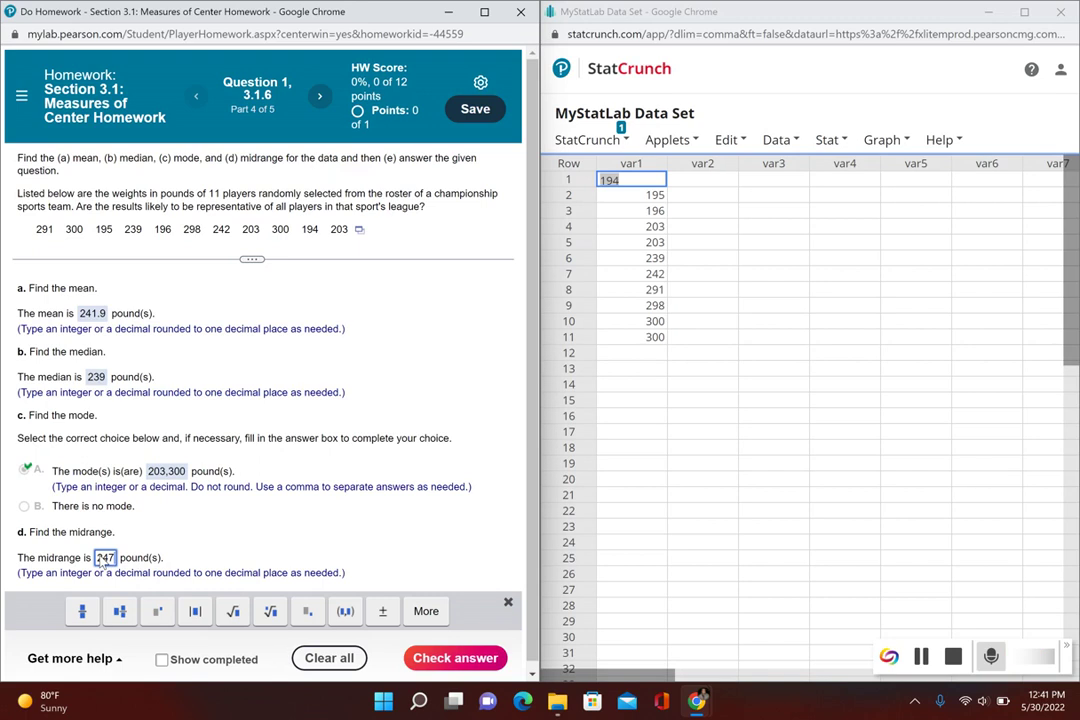
pyautogui.press('Return')
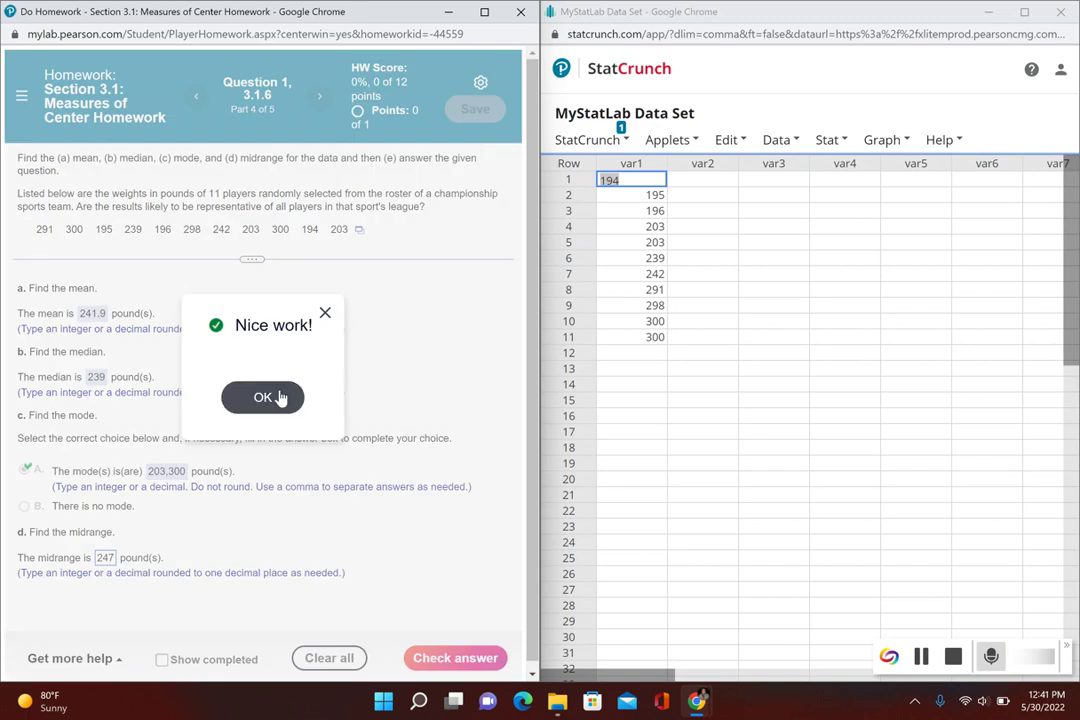
# Choose A: results unlikely representative because the championship team may not represent the league
pyautogui.click(280, 398)
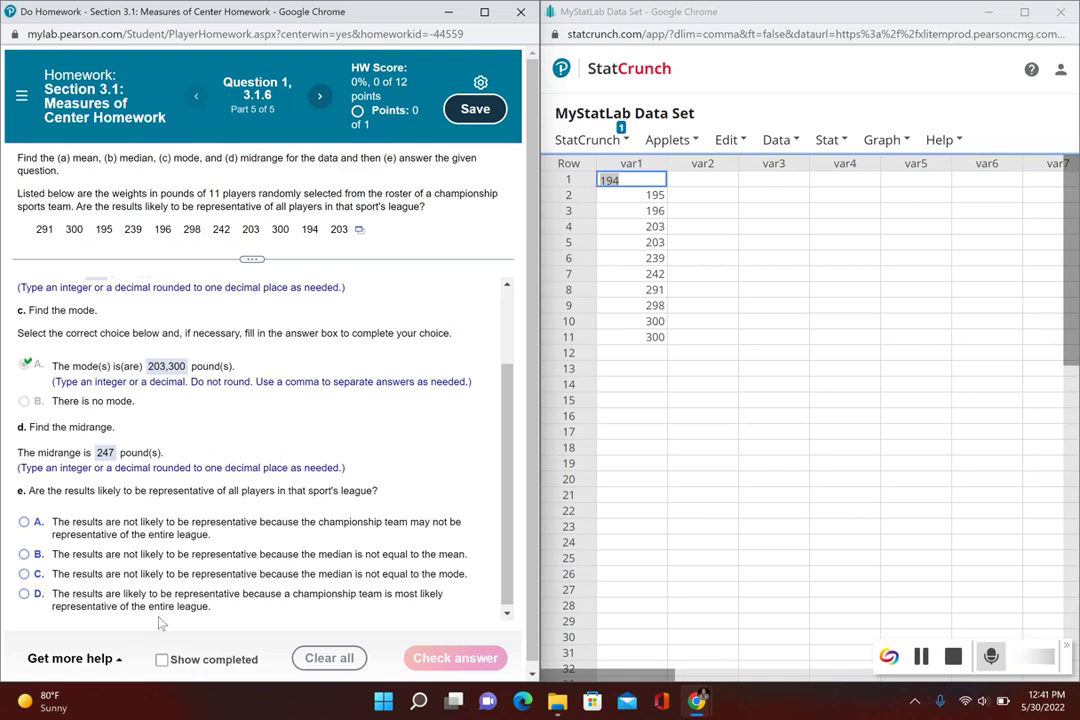
pyautogui.click(40, 528)
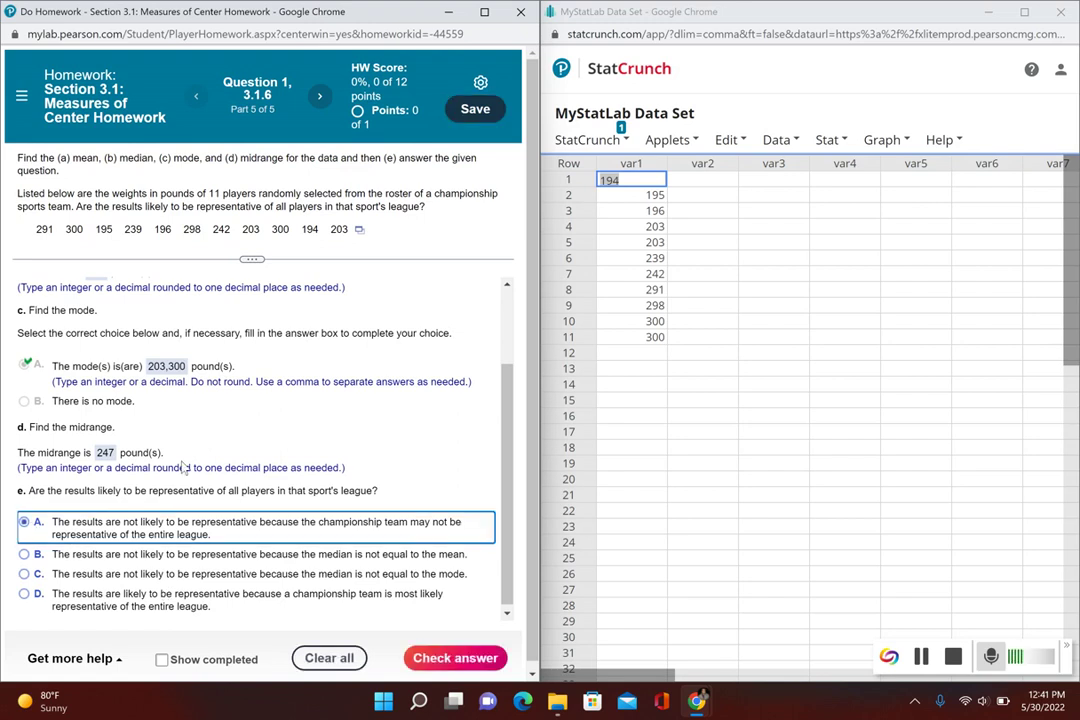